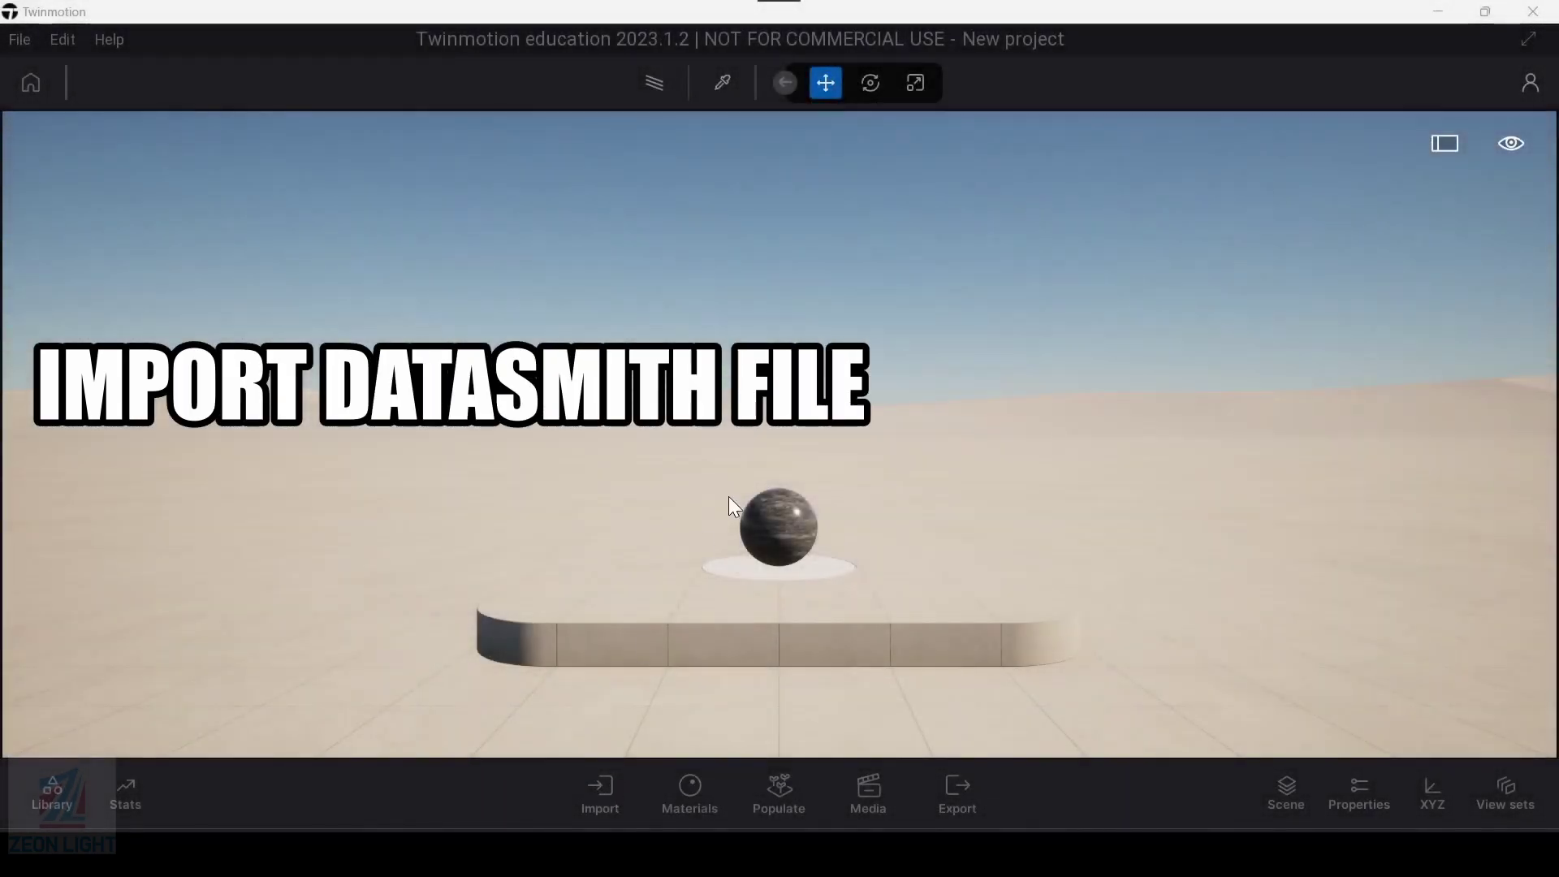
Step: Delete the default sphere, the long slab and the small white disc from the starting scene
scroll(789, 587, down, 5)
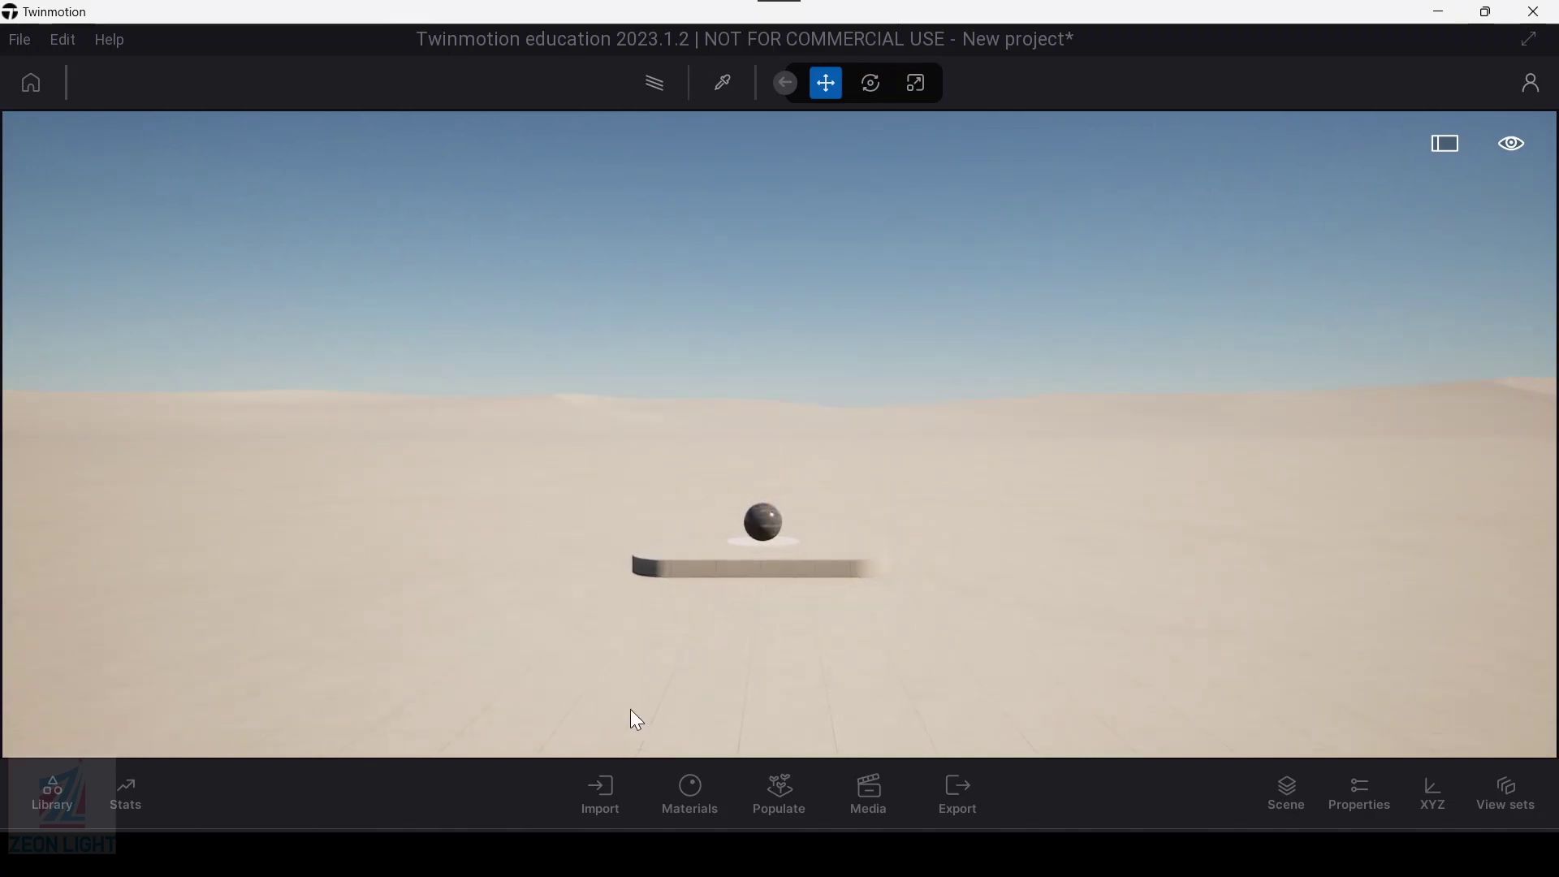
click(770, 530)
key(Delete)
click(763, 539)
key(Delete)
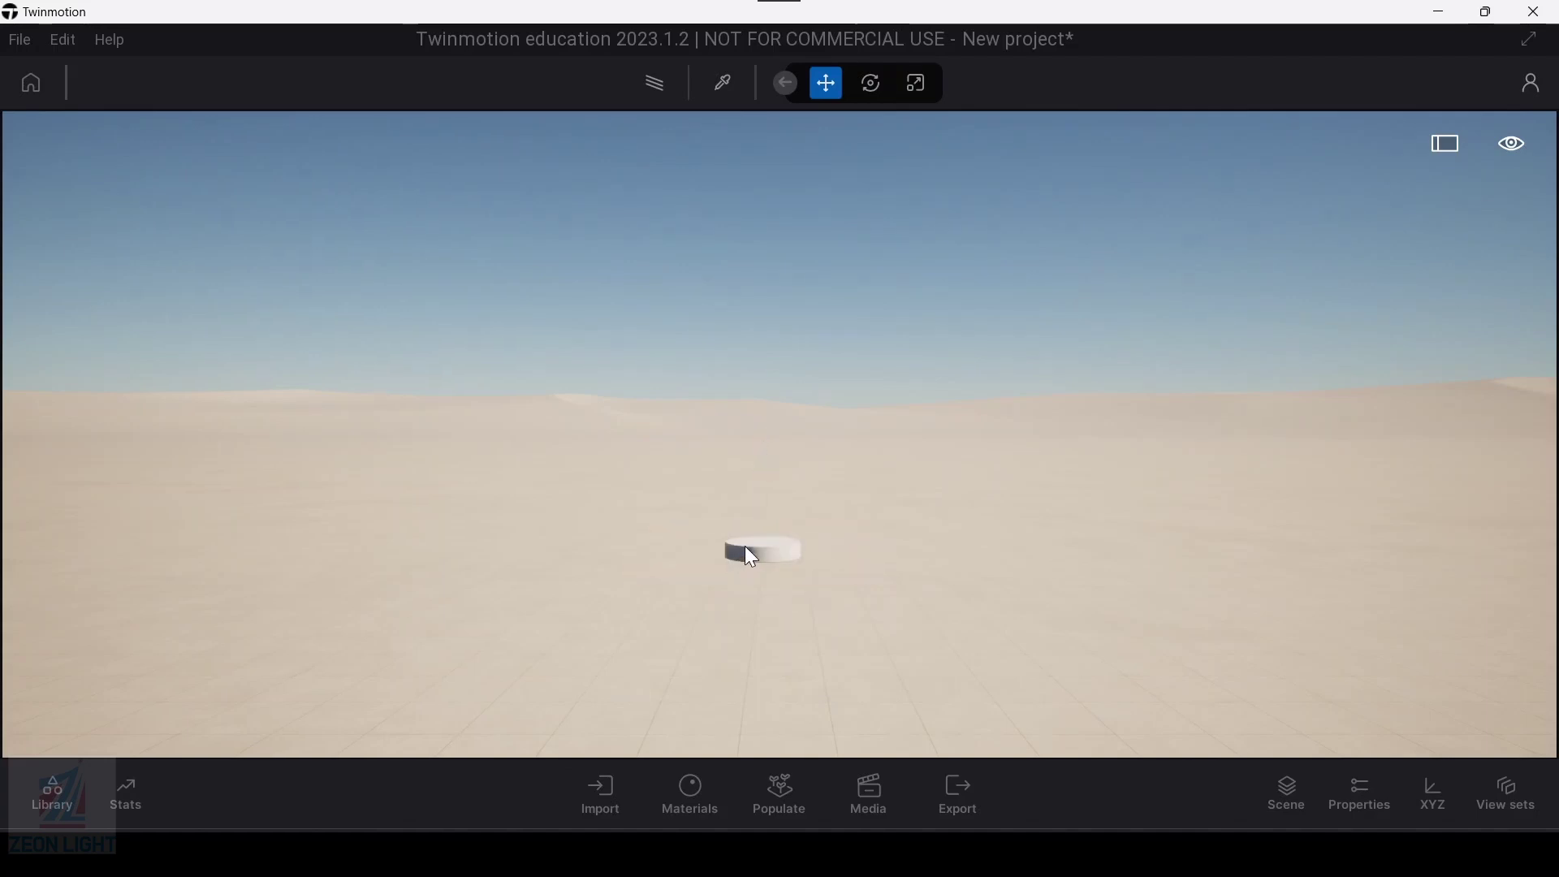
click(745, 547)
key(Delete)
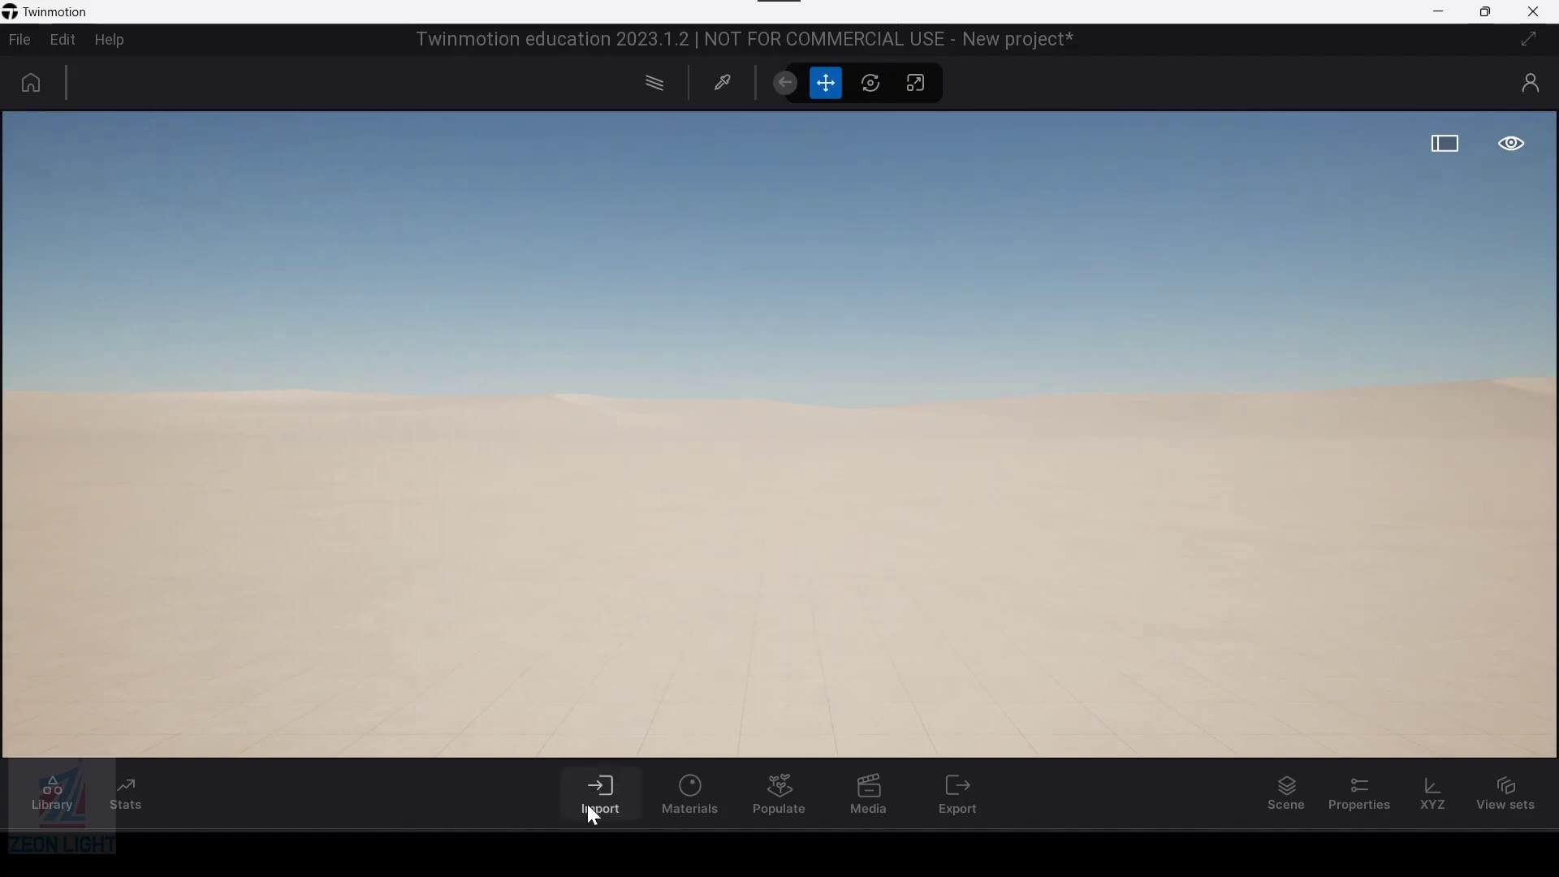
Step: Reach the Geometry import dialog through File > Import after cancelling the Import panel's + dialog
click(600, 806)
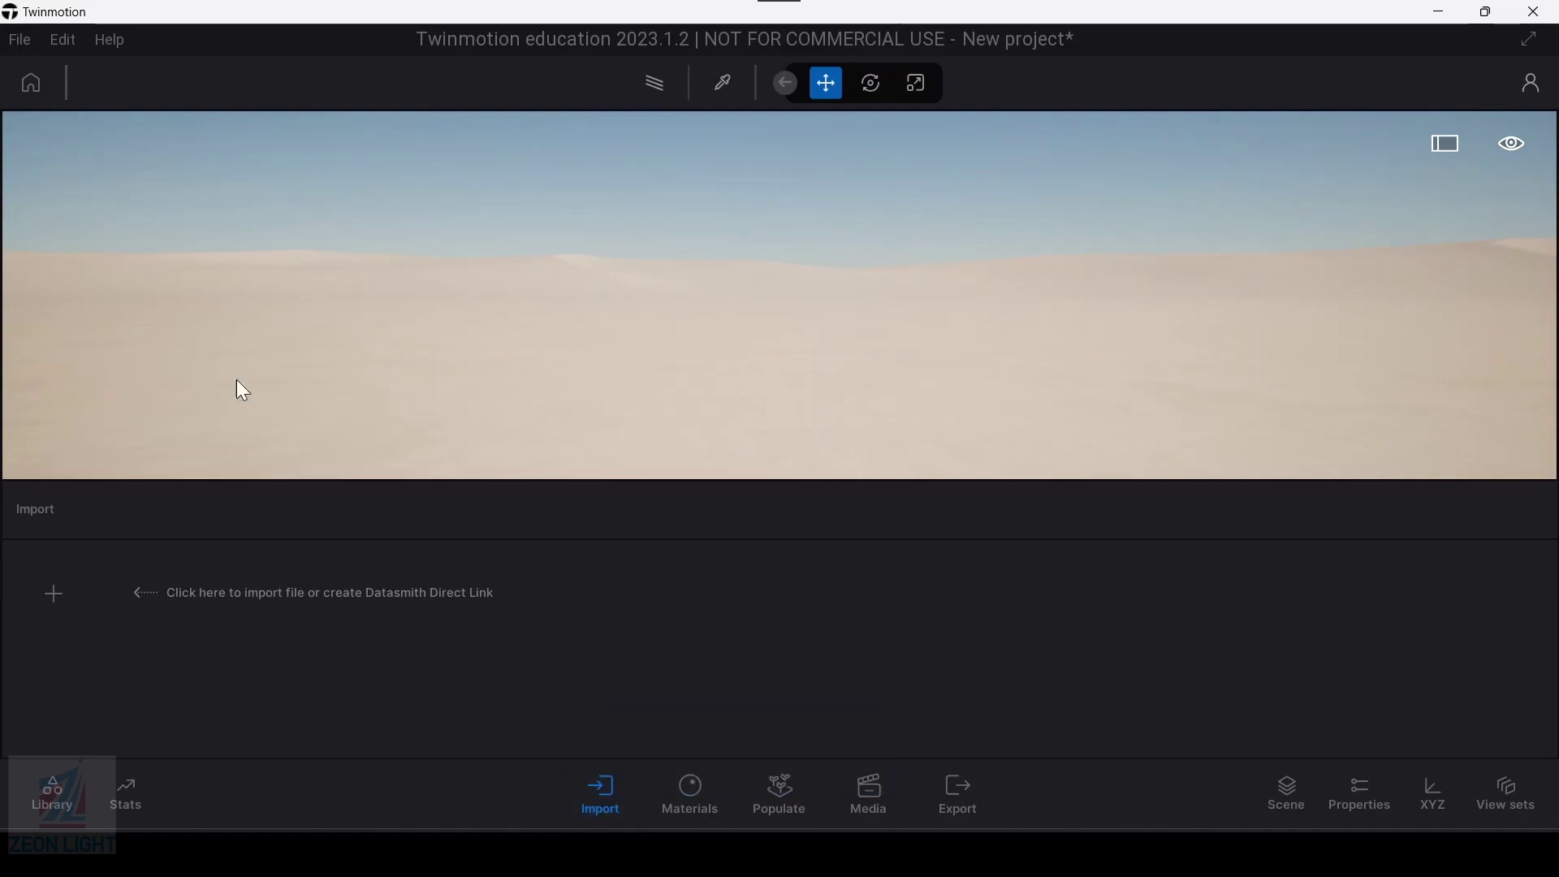
click(55, 602)
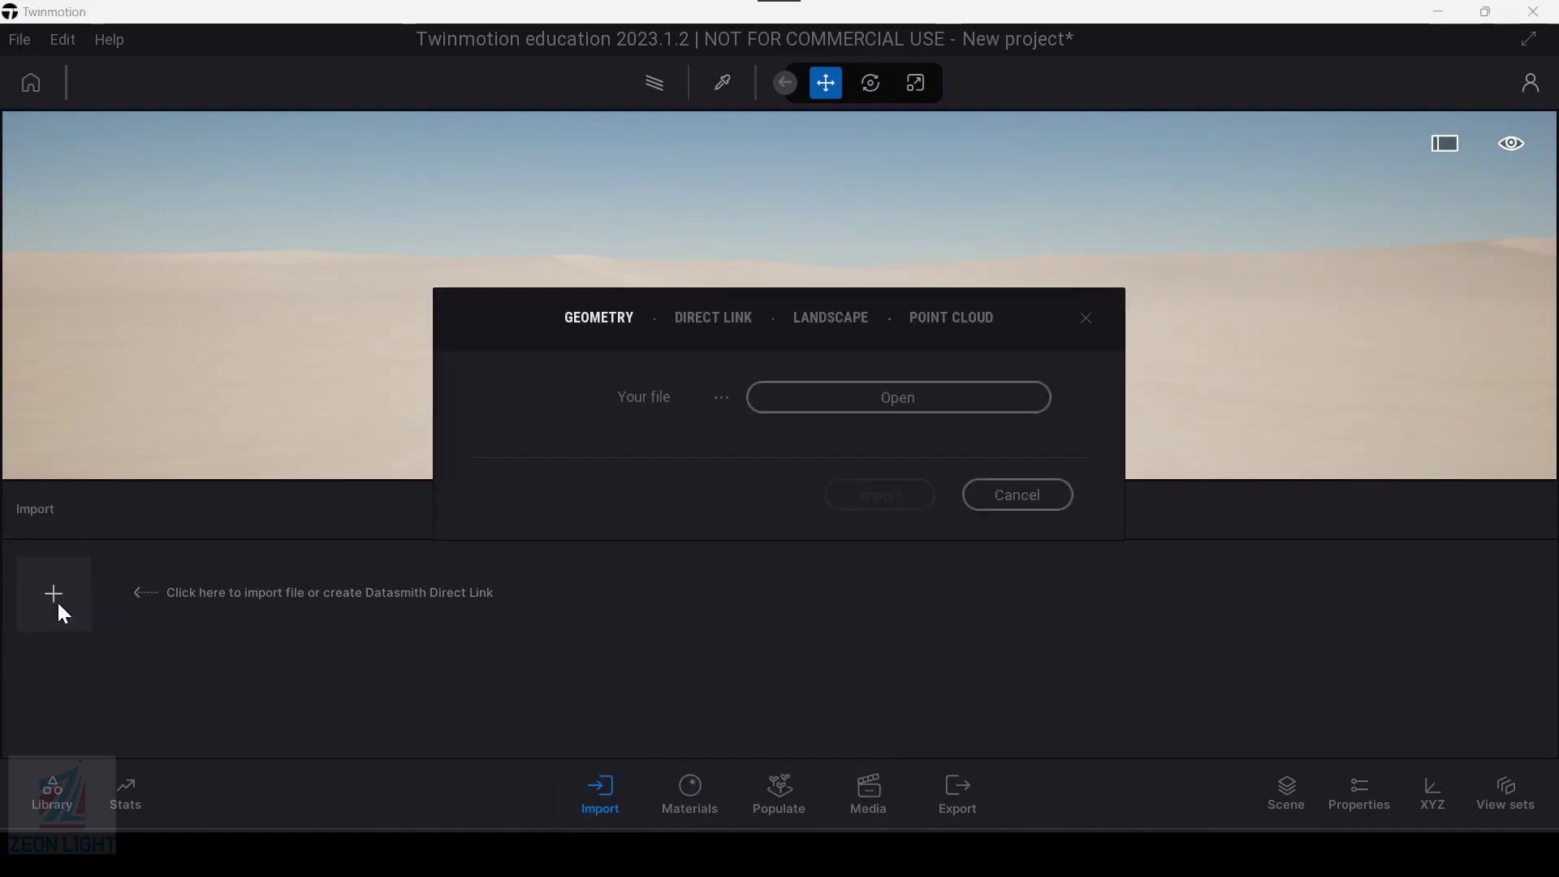
click(1017, 494)
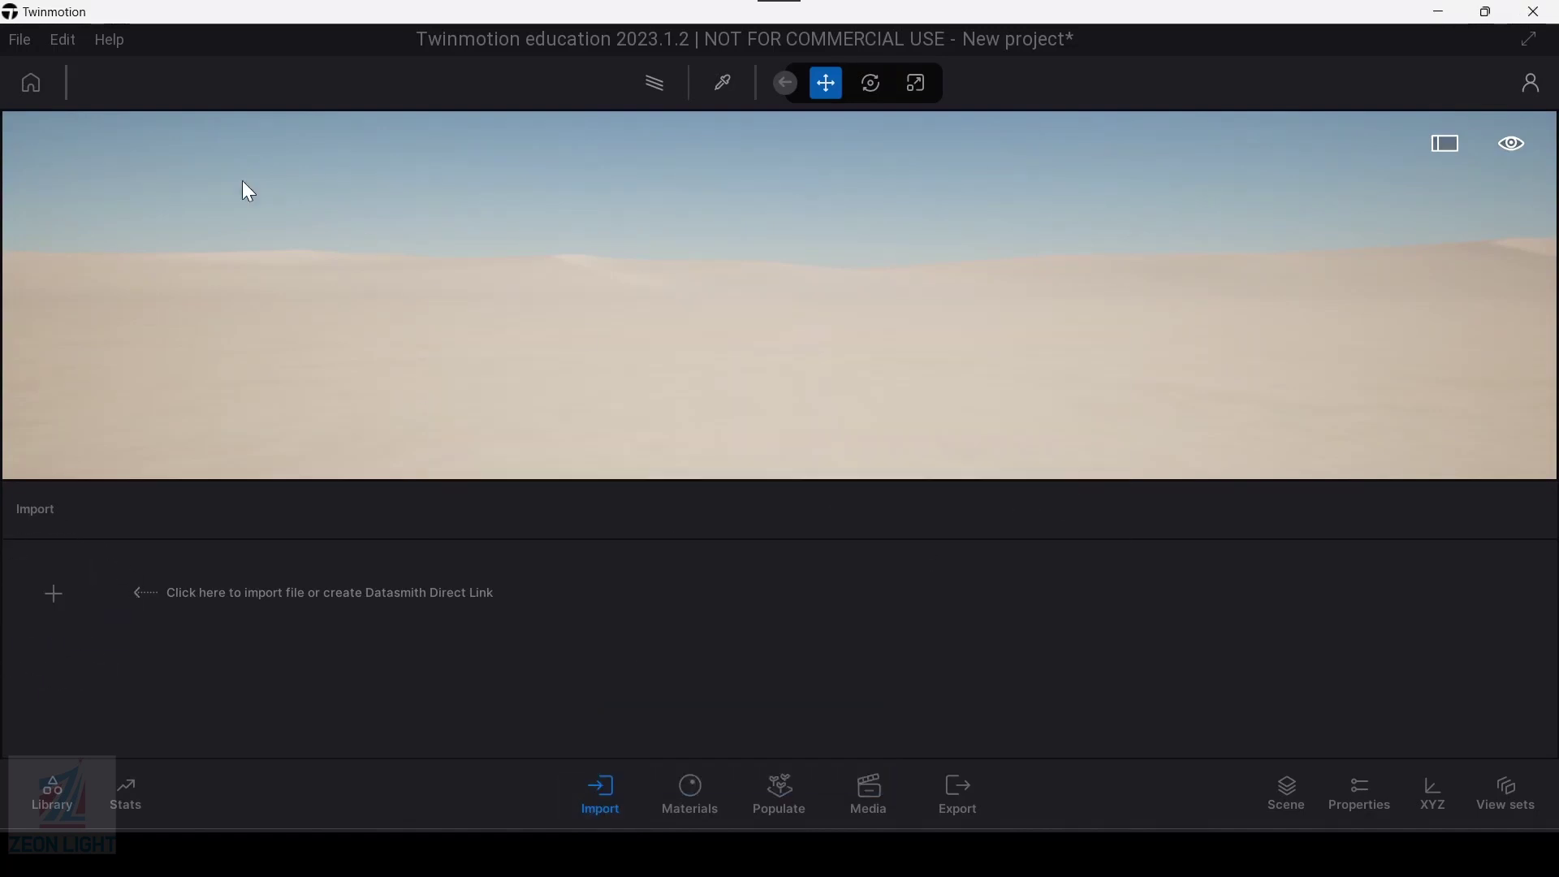
click(23, 45)
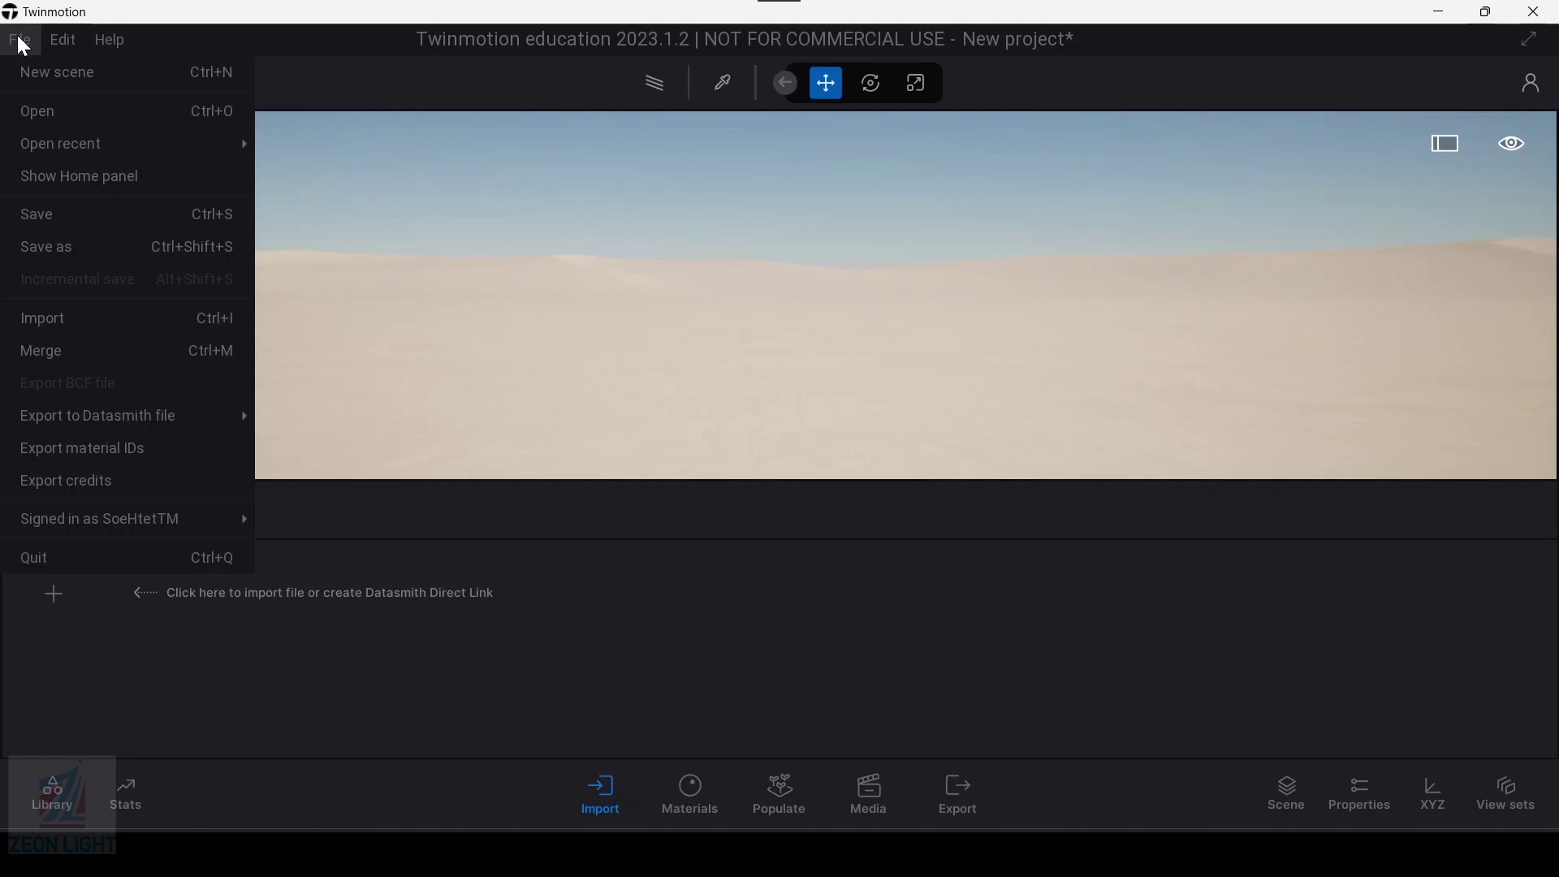
click(120, 329)
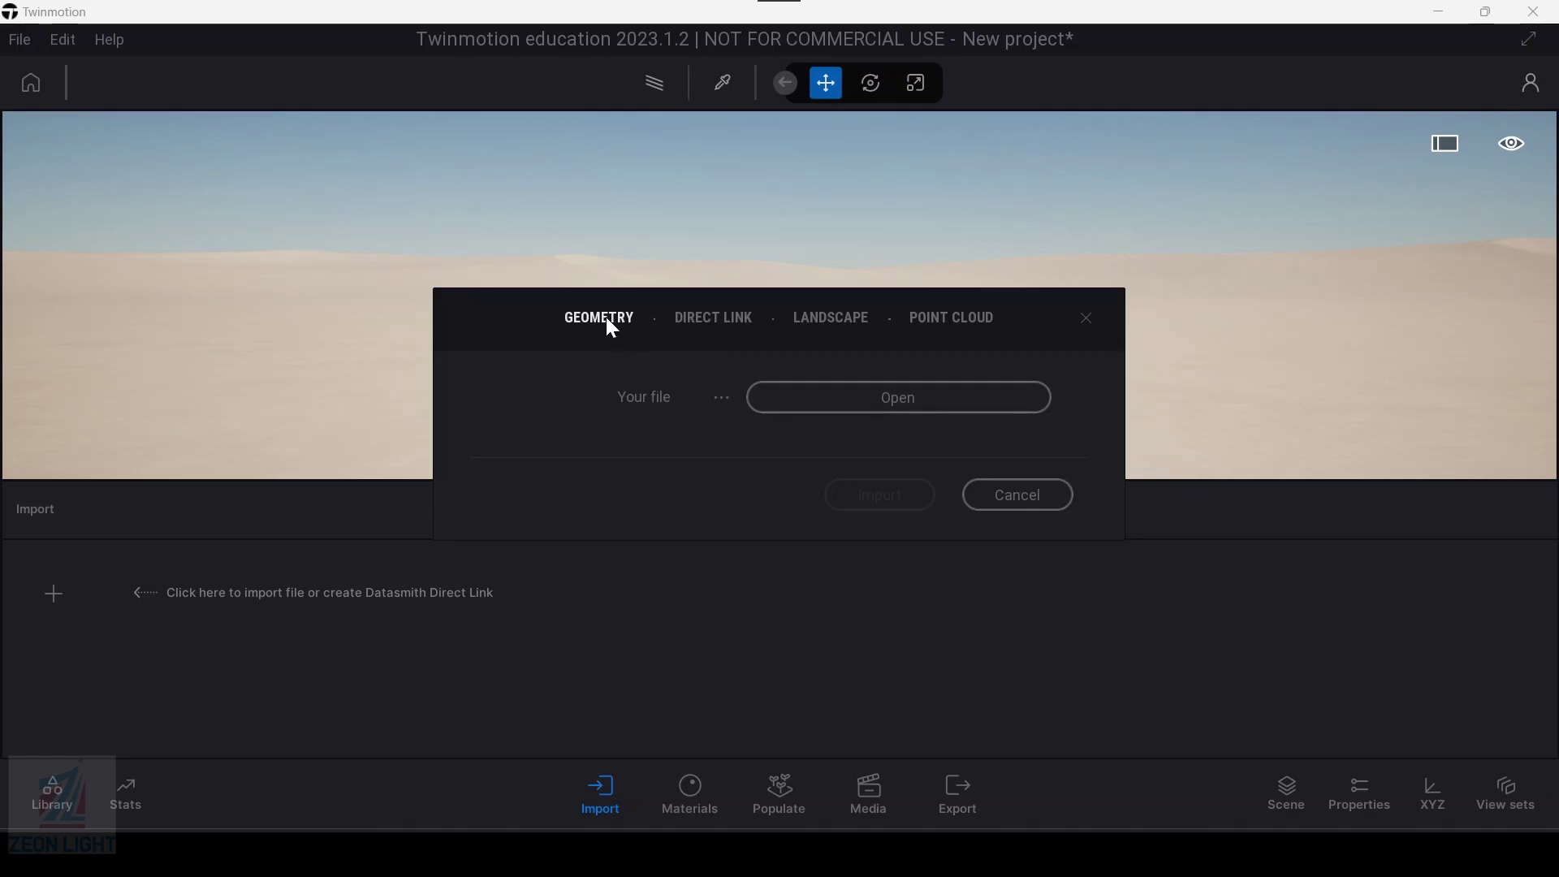
Step: Preview the Landscape and Point Cloud import types, then return to Geometry and browse for a file
click(608, 321)
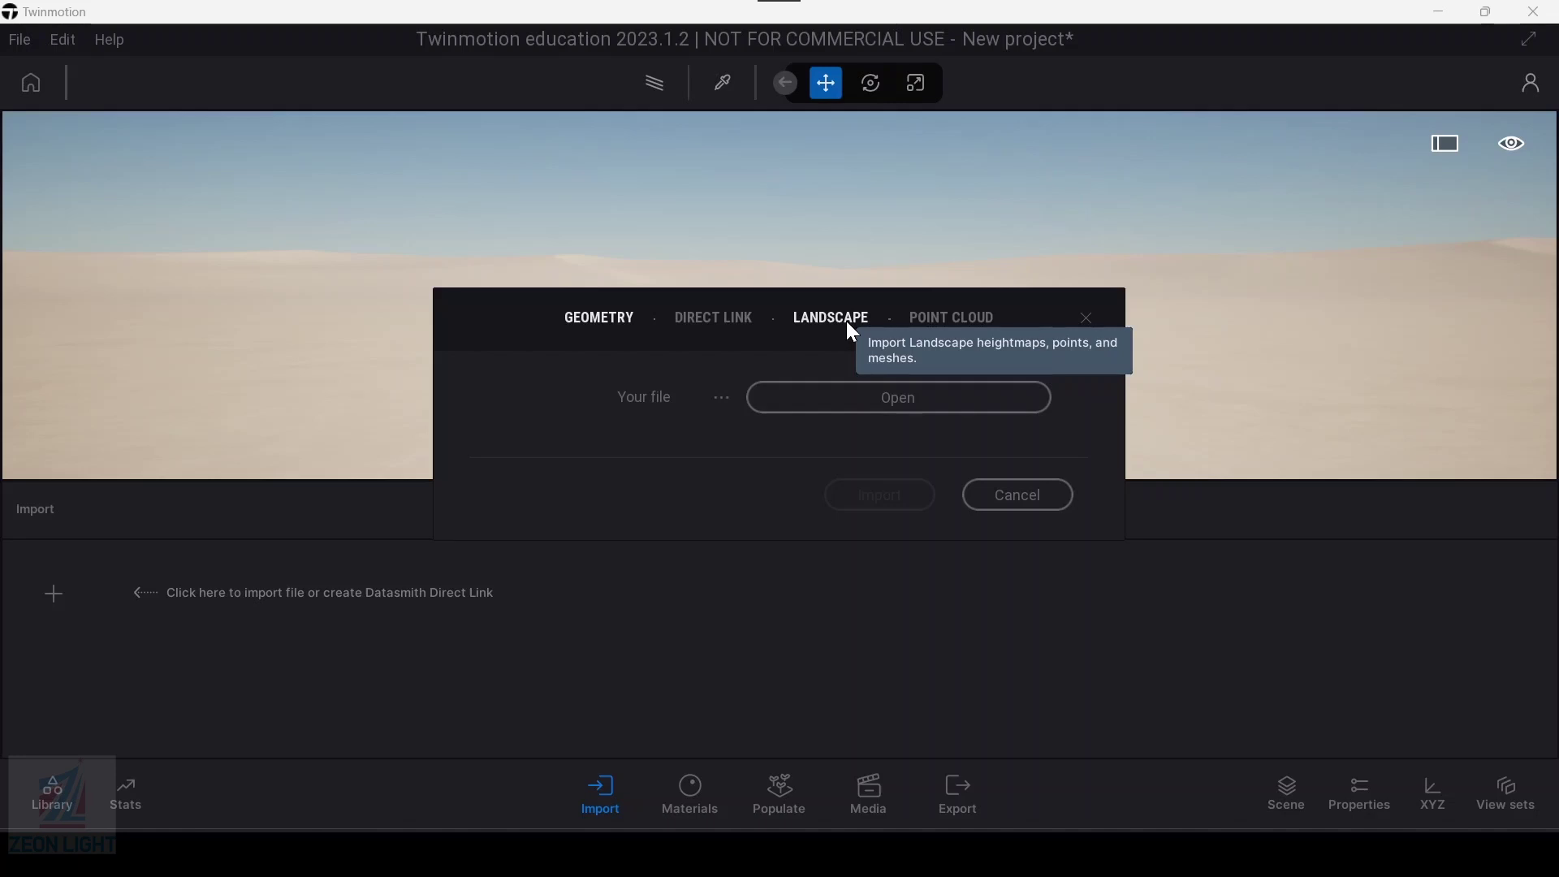
click(833, 321)
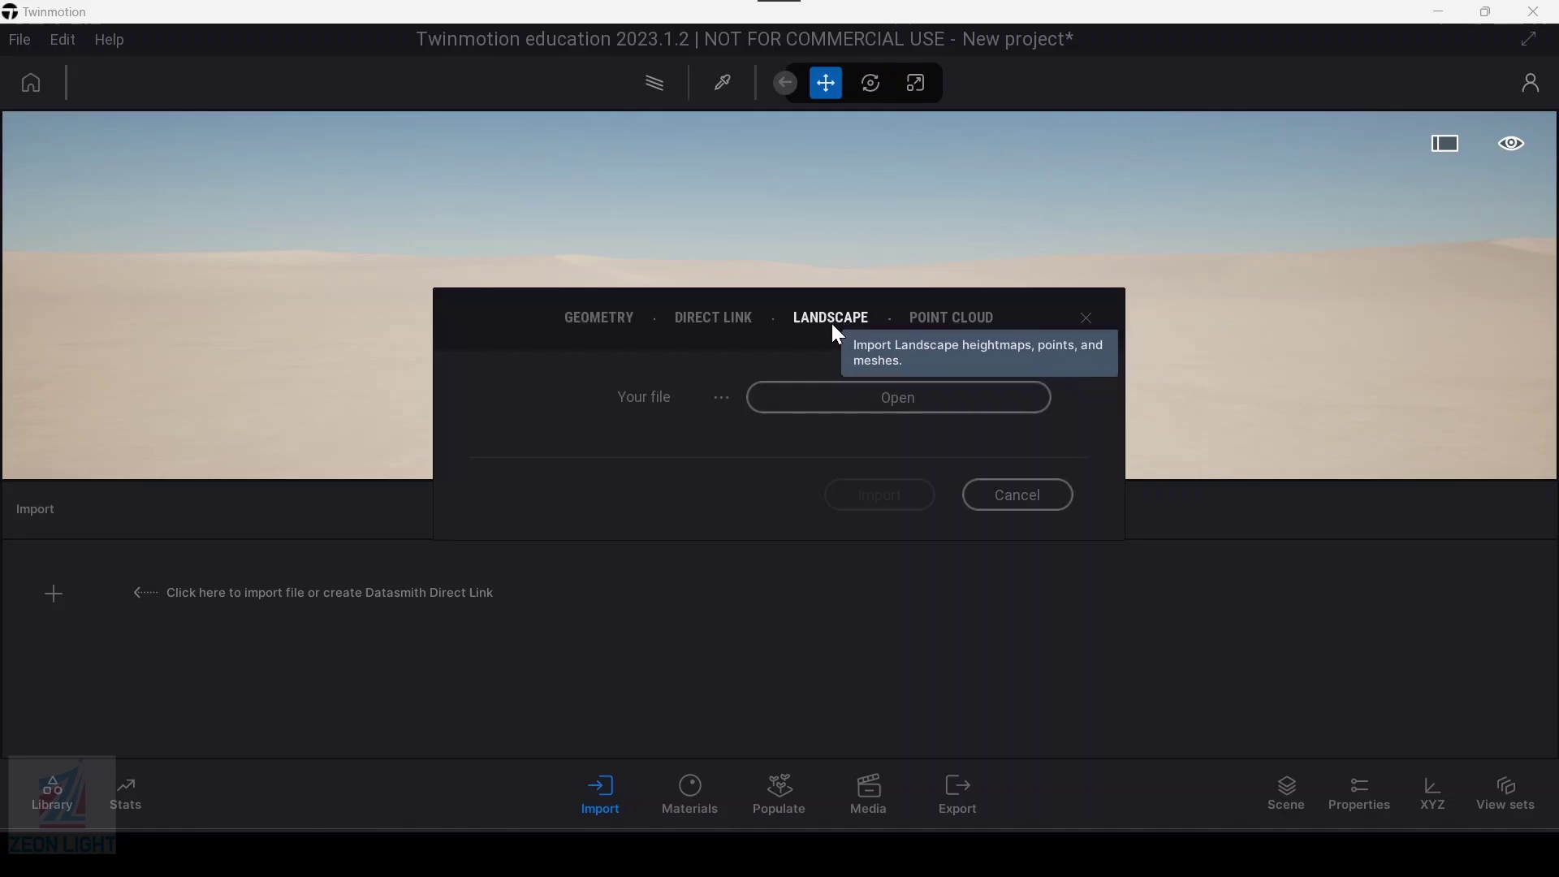
click(951, 320)
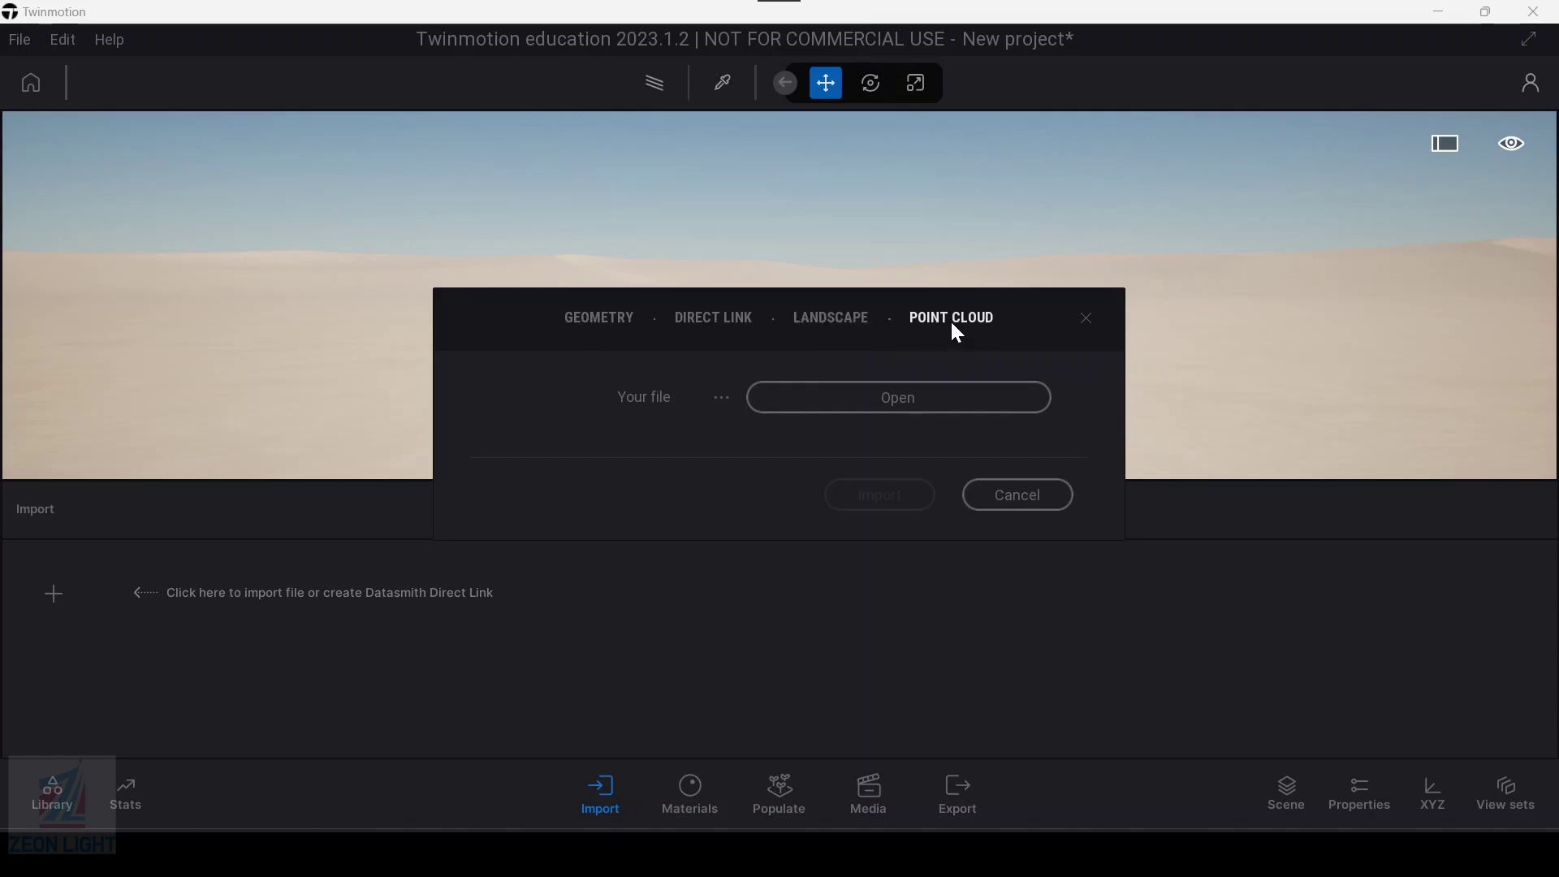
click(600, 322)
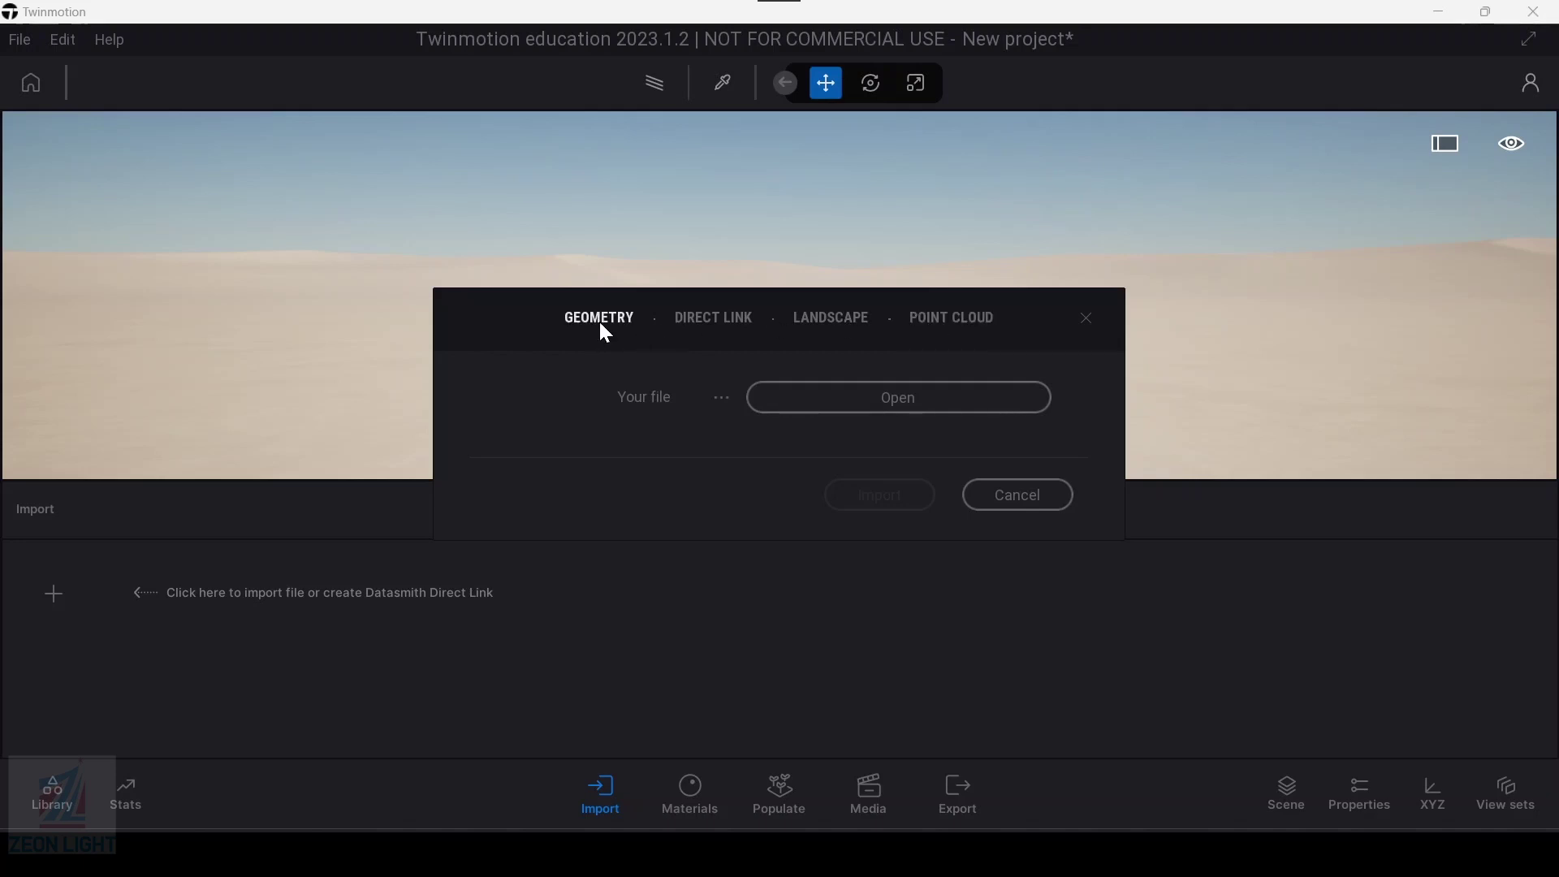
click(865, 404)
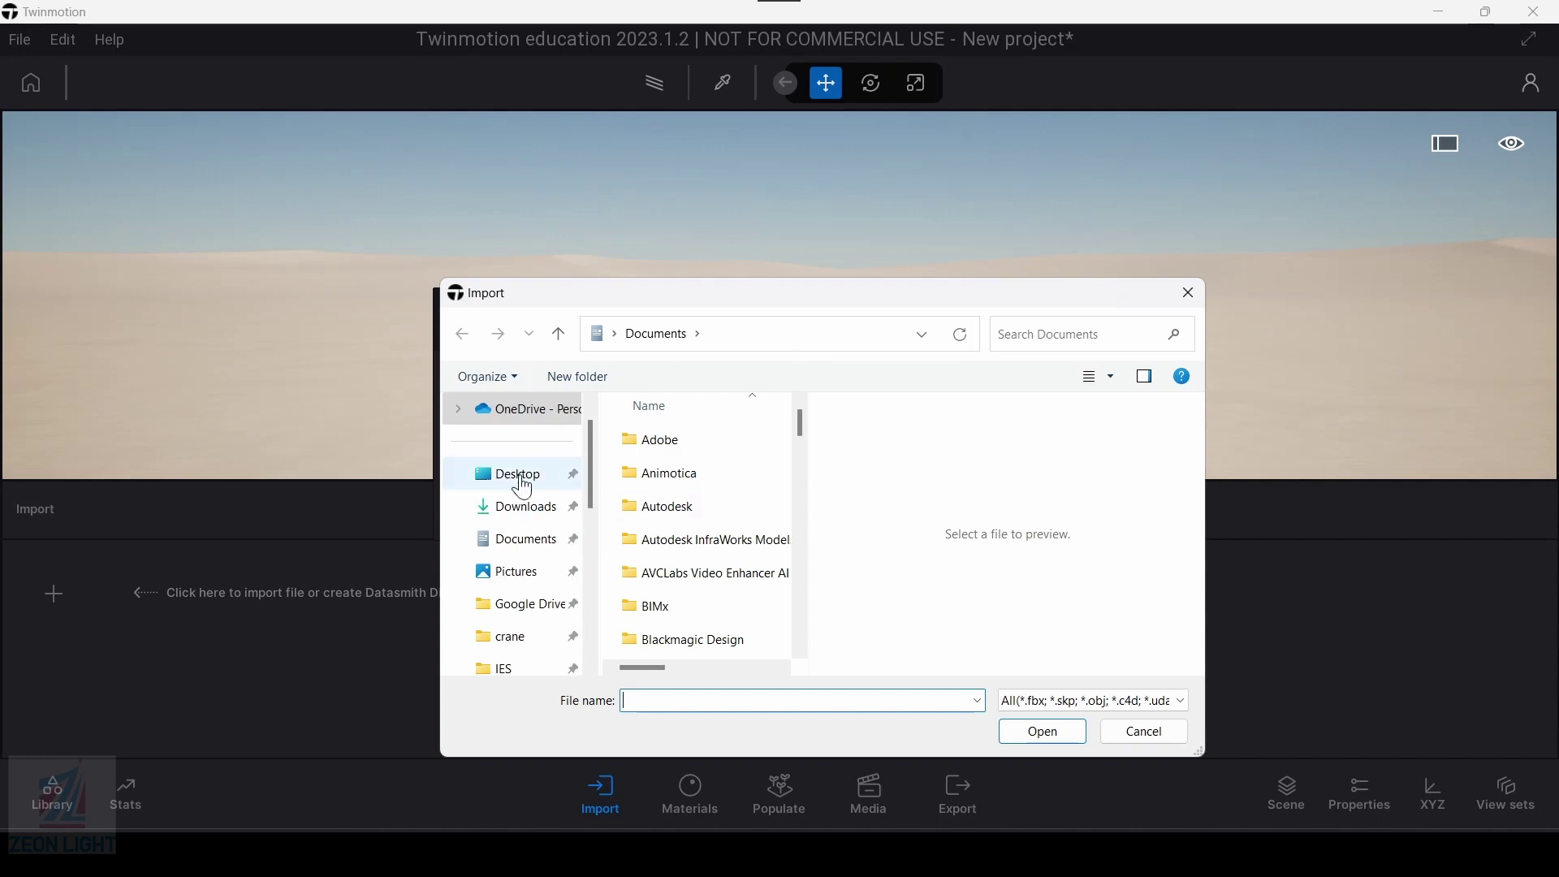
Step: Go to Desktop > Forest House Revit2020 and select the .udatasmith file
click(523, 487)
scroll(719, 535, down, 4)
scroll(719, 536, up, 2)
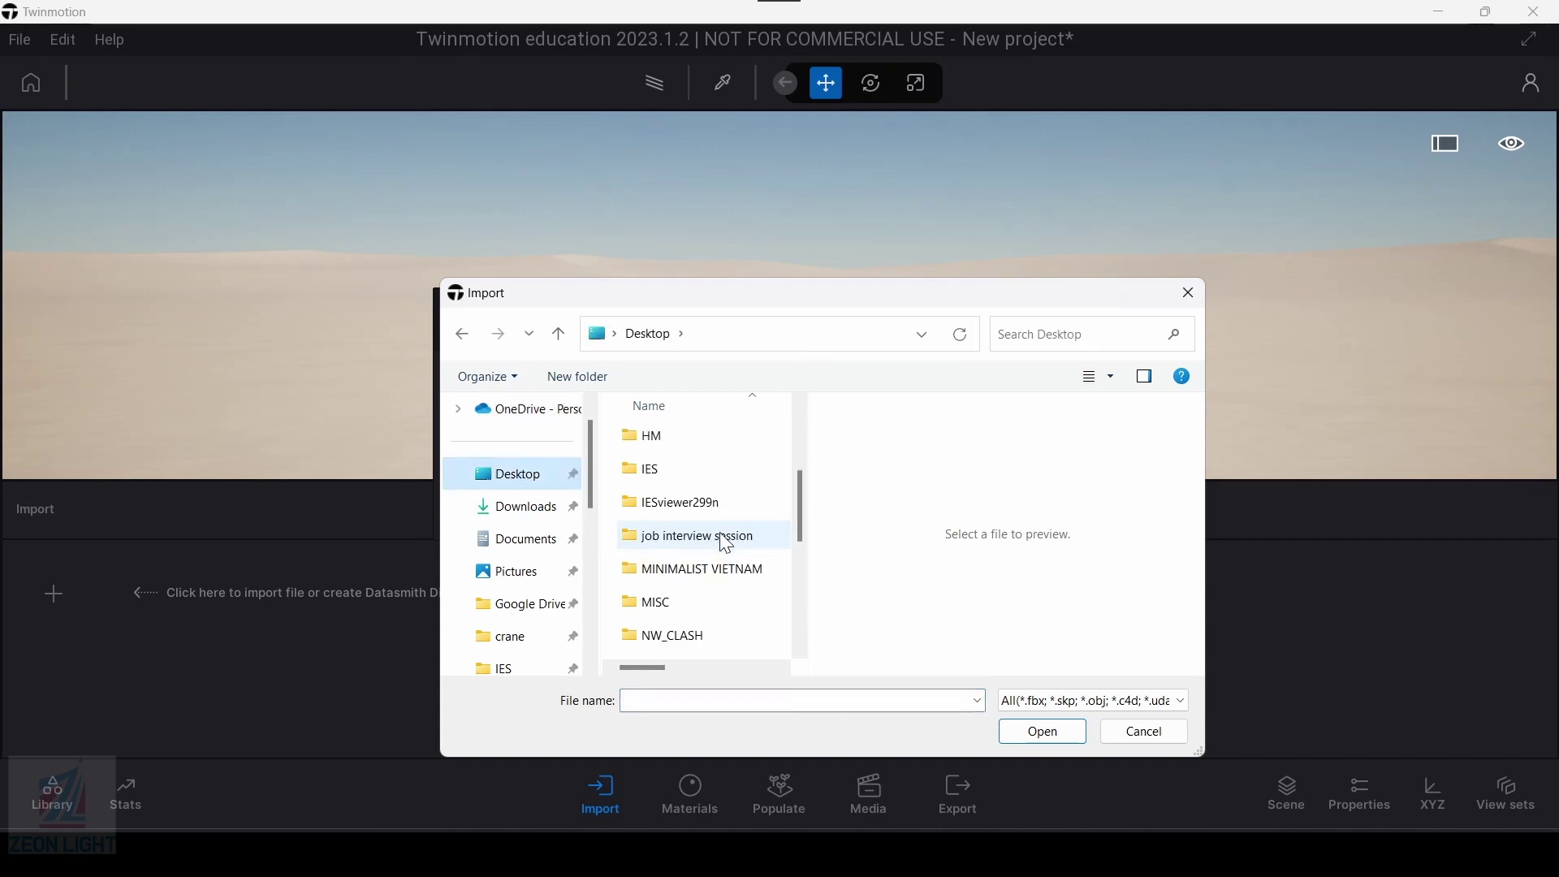
scroll(695, 557, up, 1)
double_click(696, 511)
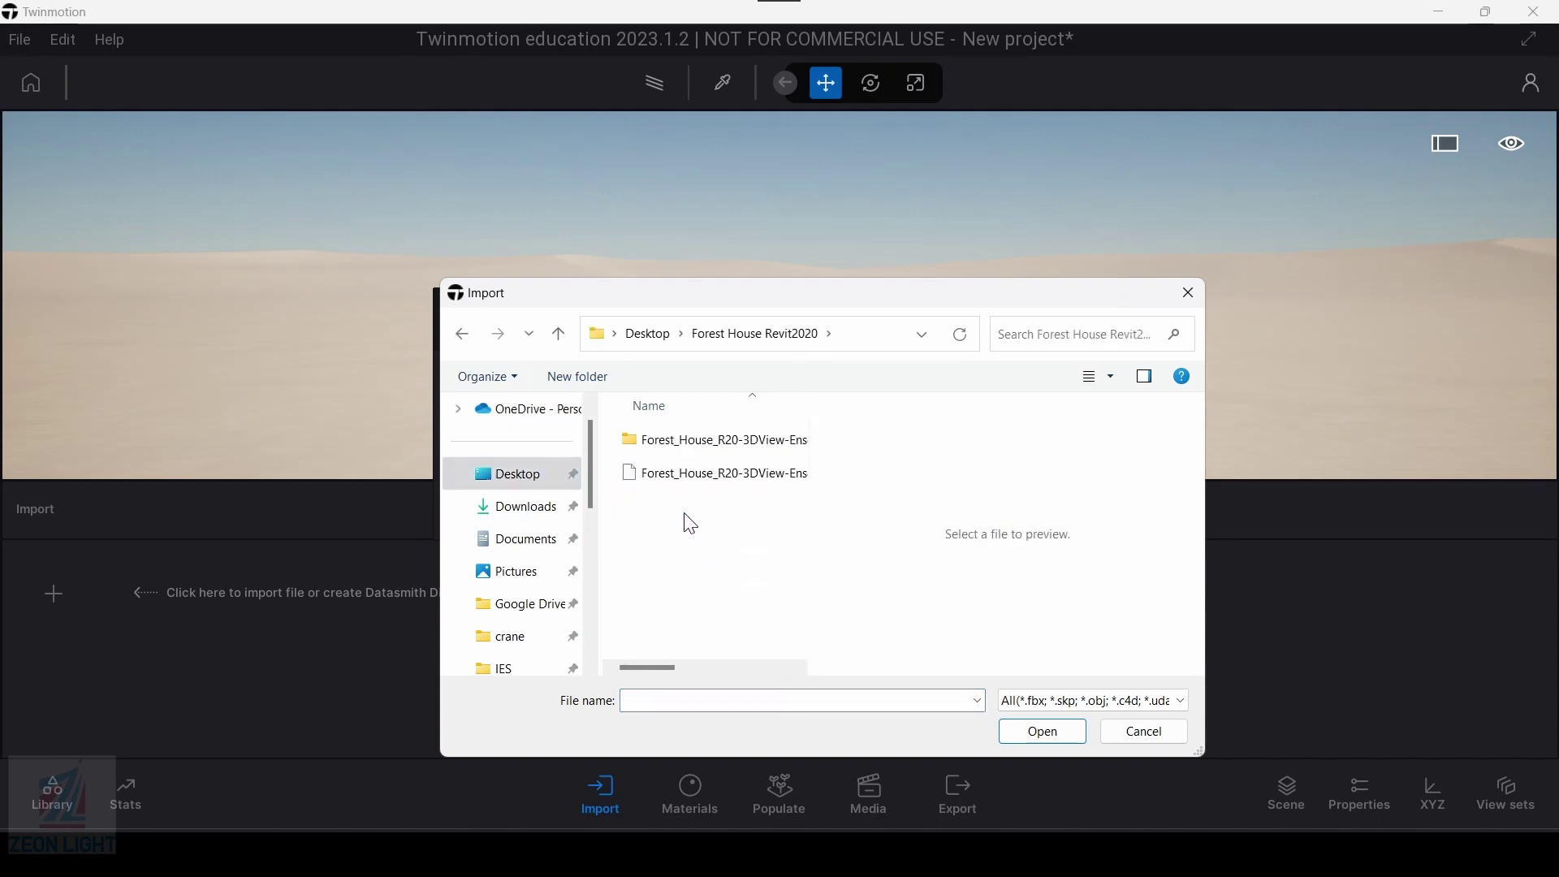
click(713, 473)
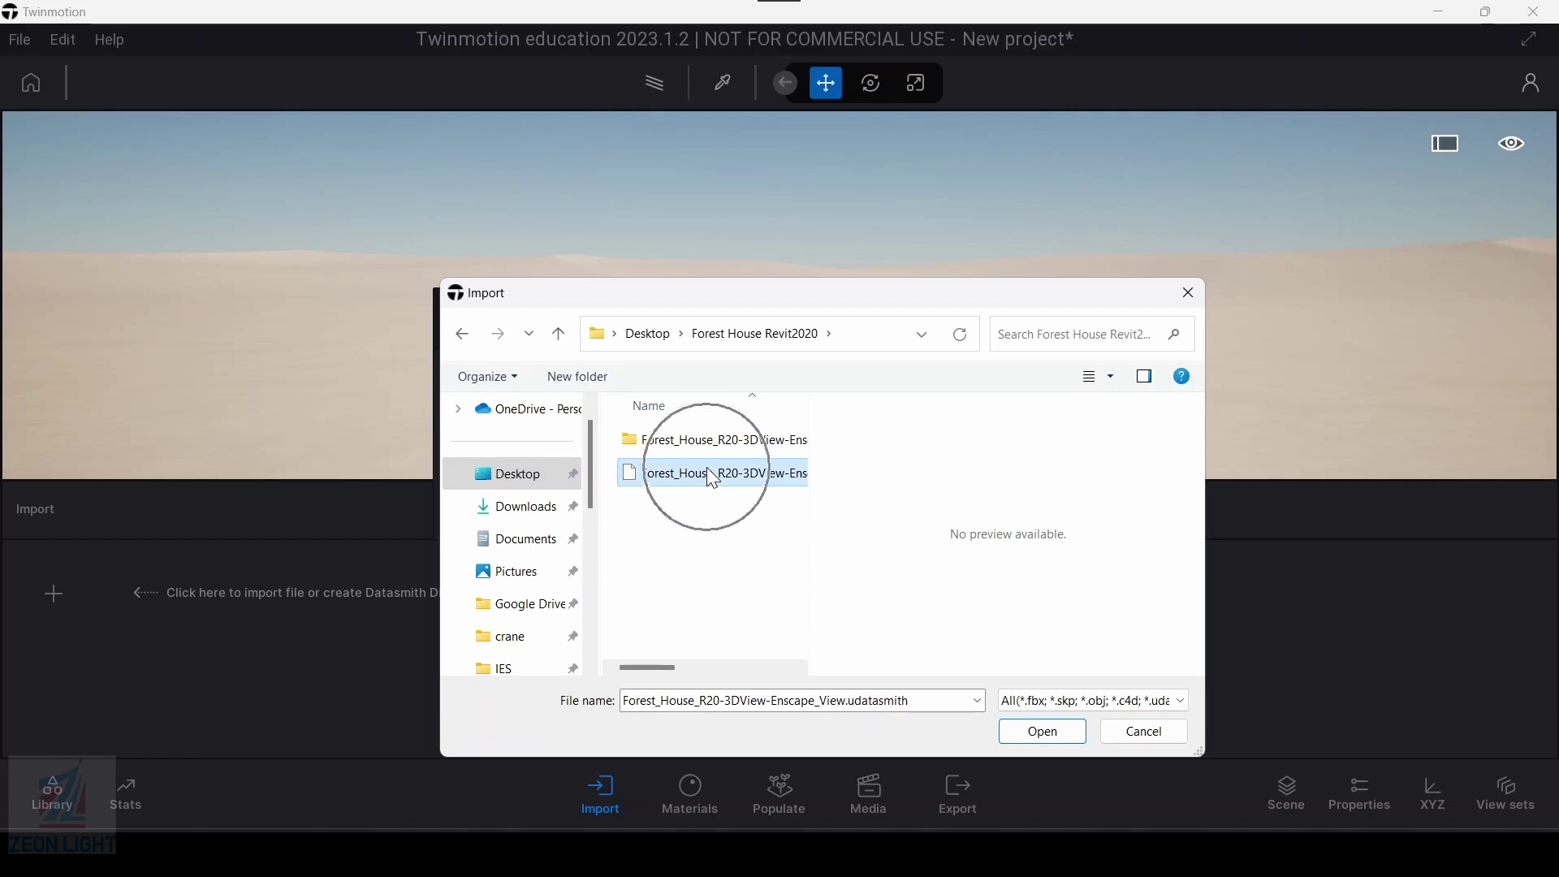
Step: Re-sort and widen the file list, then reselect Forest_House_R20-3DView-Enscape_View.udatasmith
click(807, 408)
drag(810, 415, 969, 422)
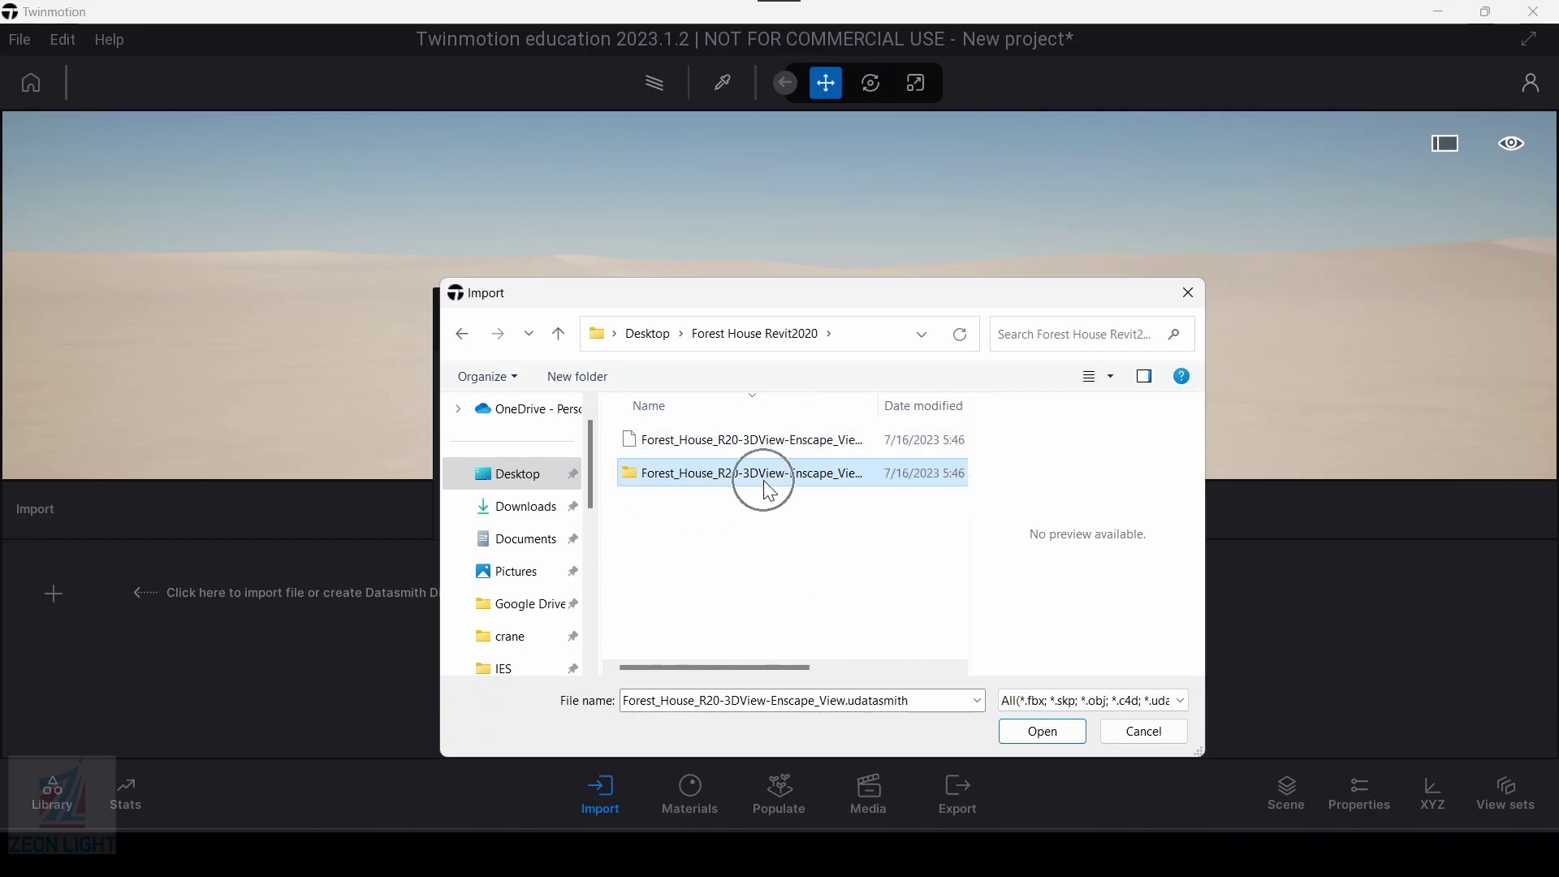
click(759, 444)
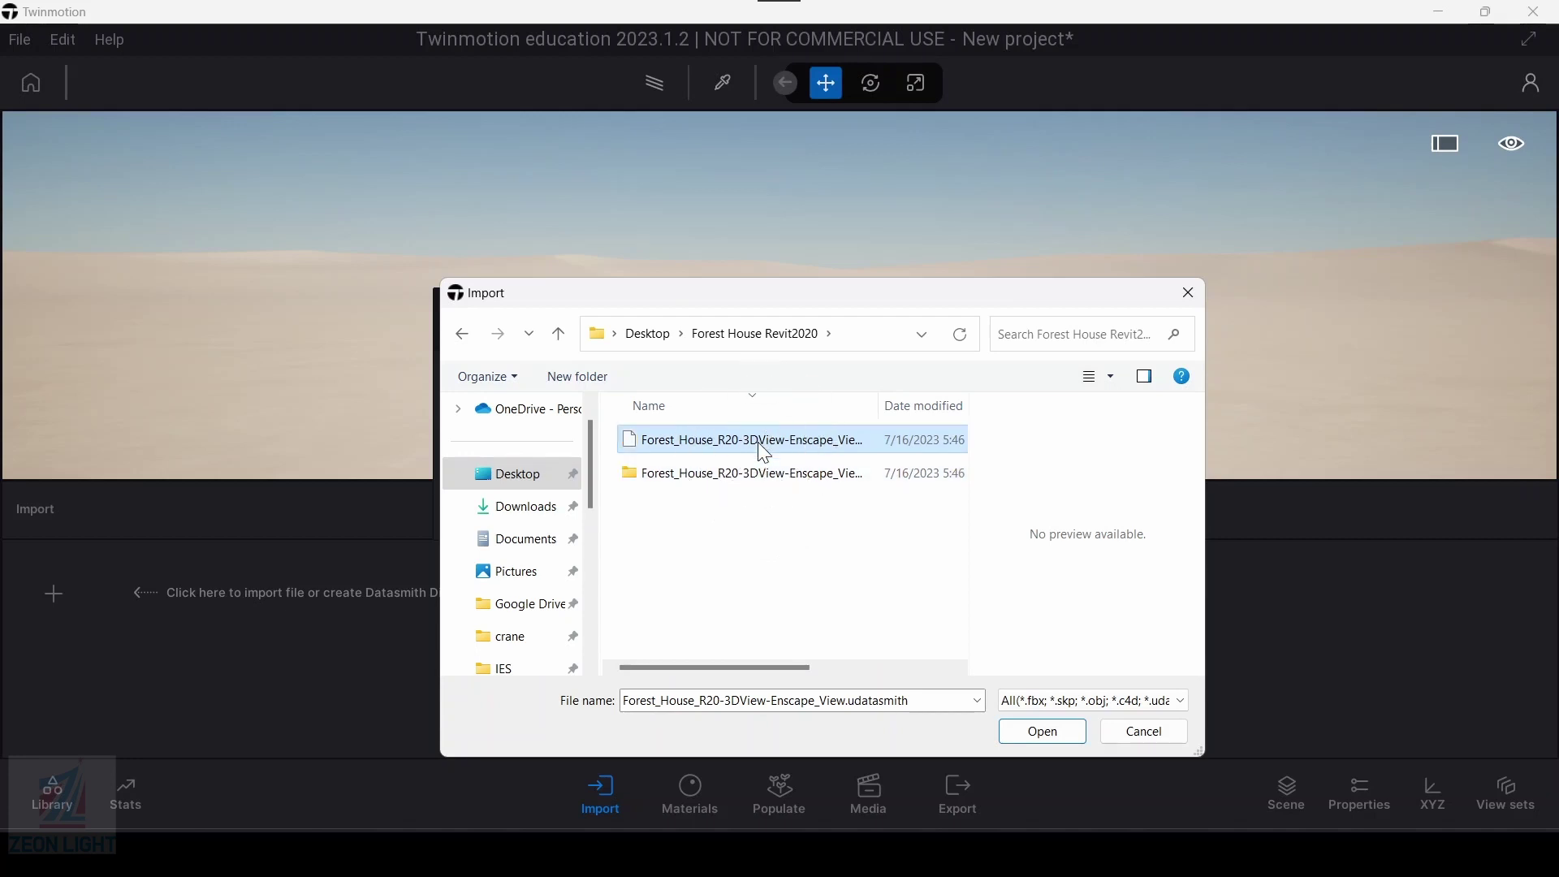
click(727, 480)
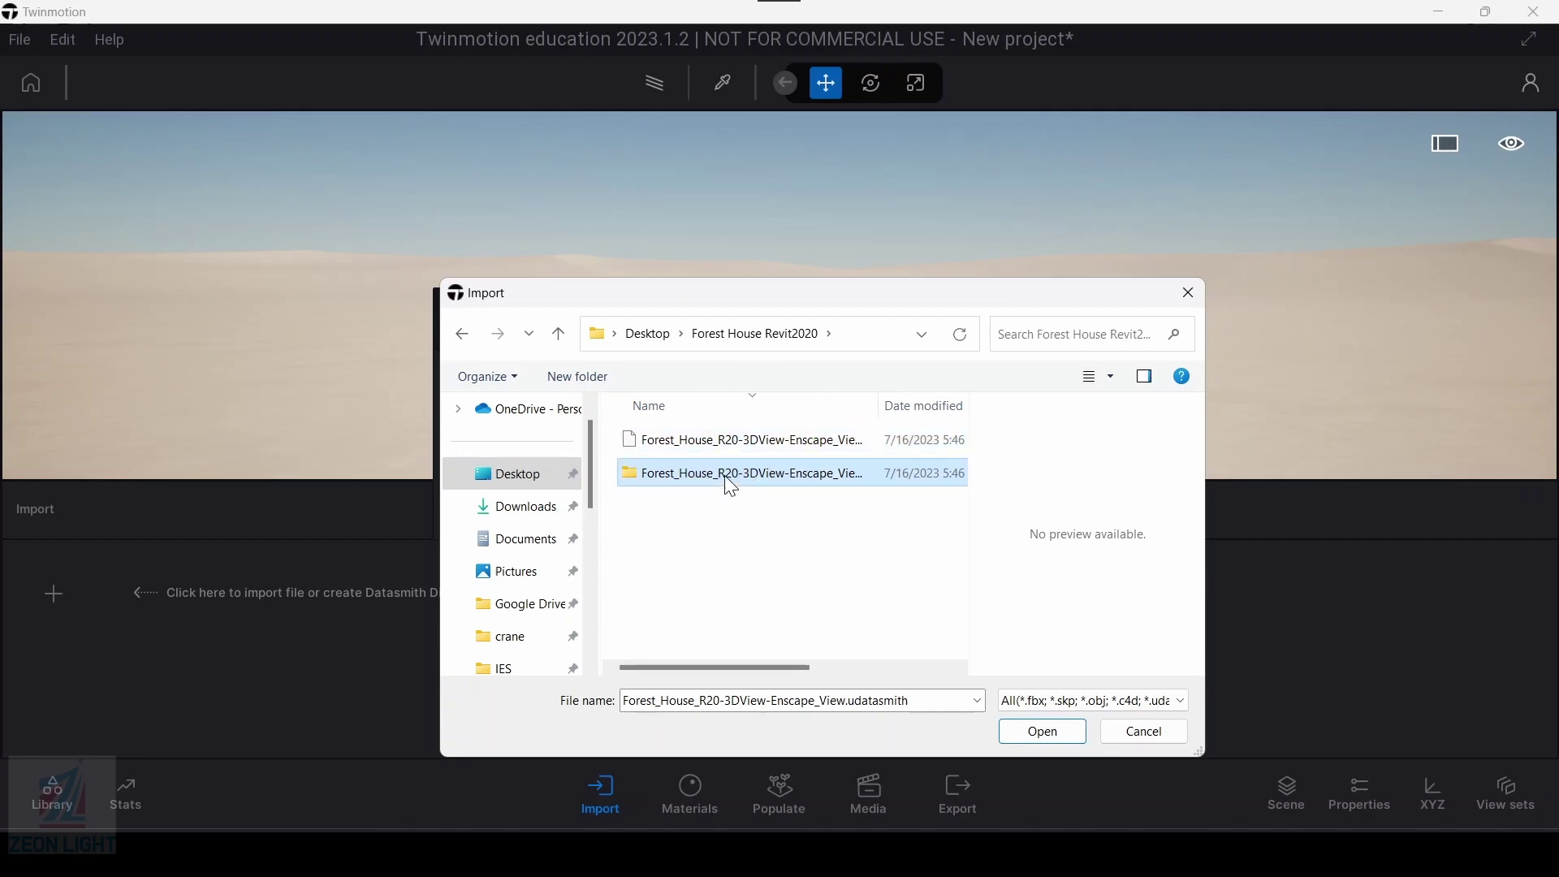
click(769, 444)
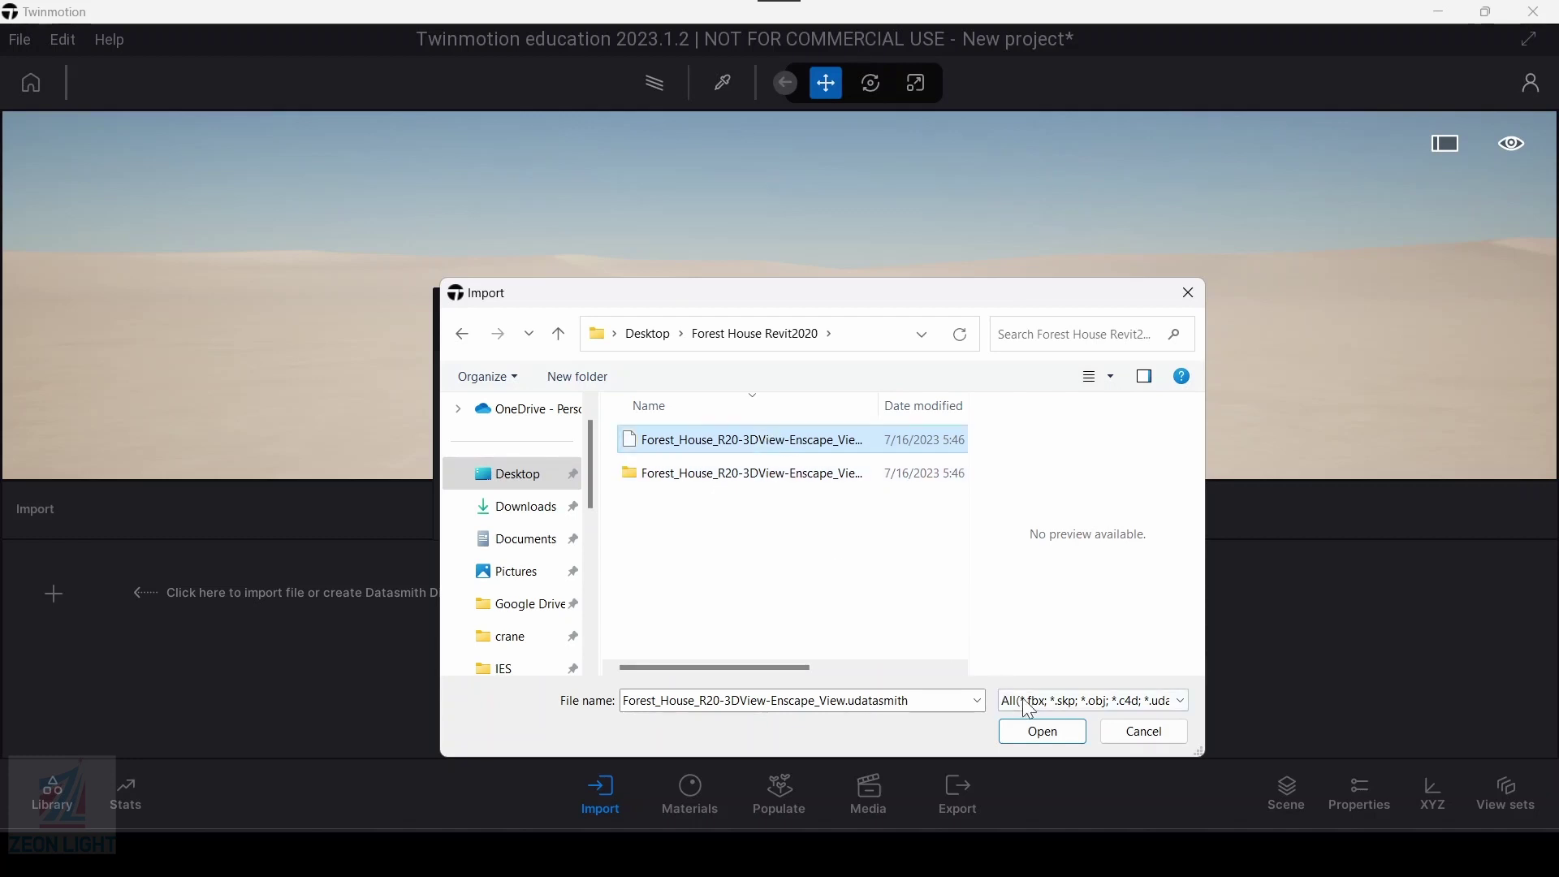
click(731, 481)
click(744, 440)
click(744, 473)
click(744, 440)
click(745, 479)
click(751, 443)
click(741, 479)
click(757, 445)
Step: Check the file-type filter and keep all supported types, with the browser moved up-left
click(1109, 700)
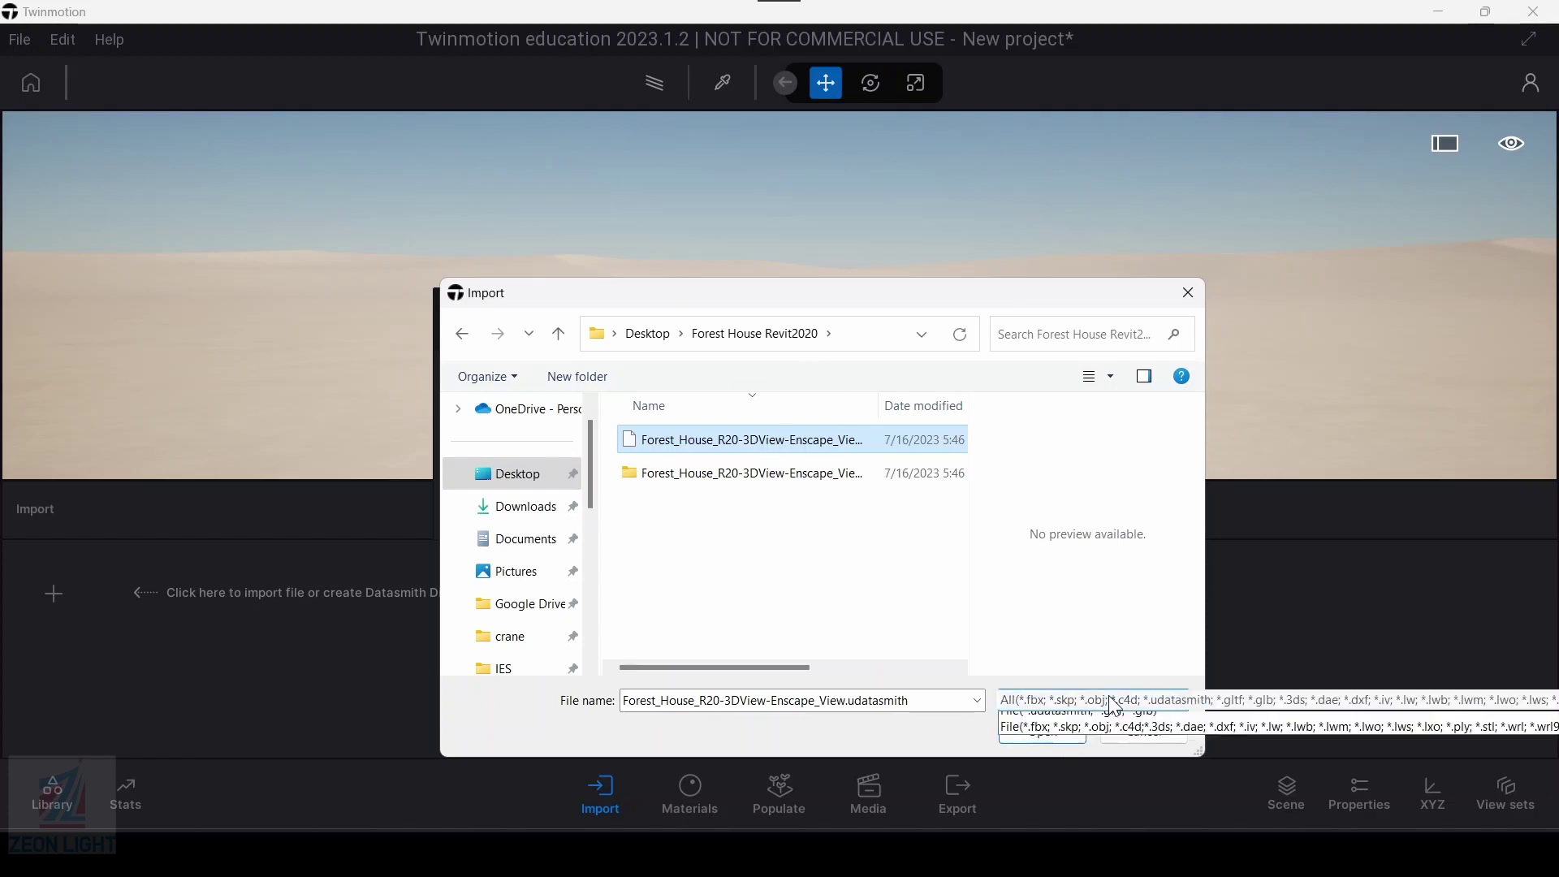
click(893, 299)
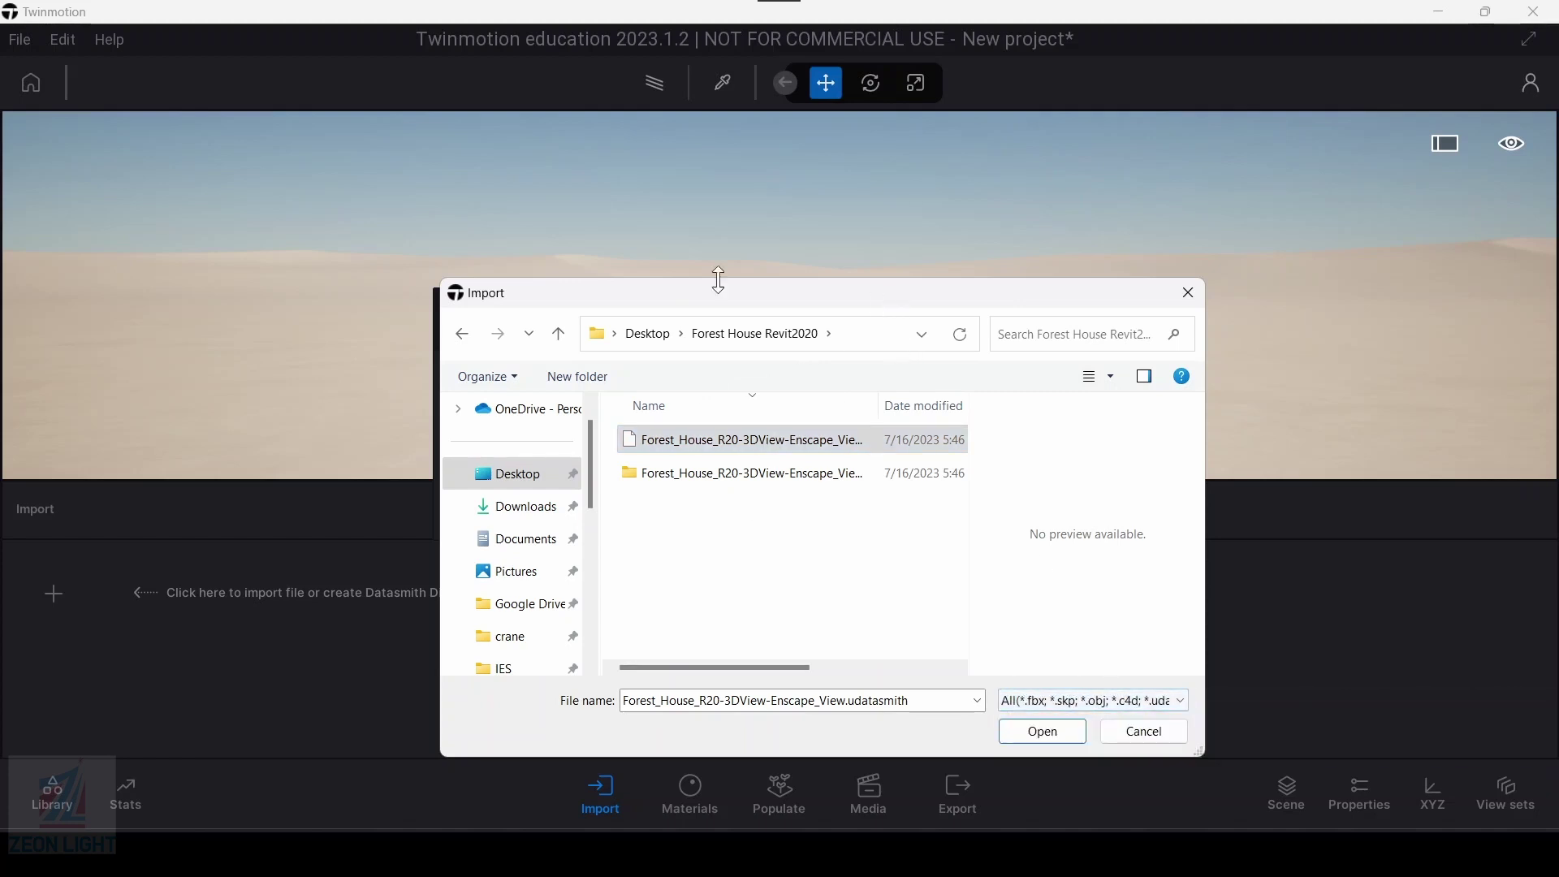
drag(765, 302, 388, 216)
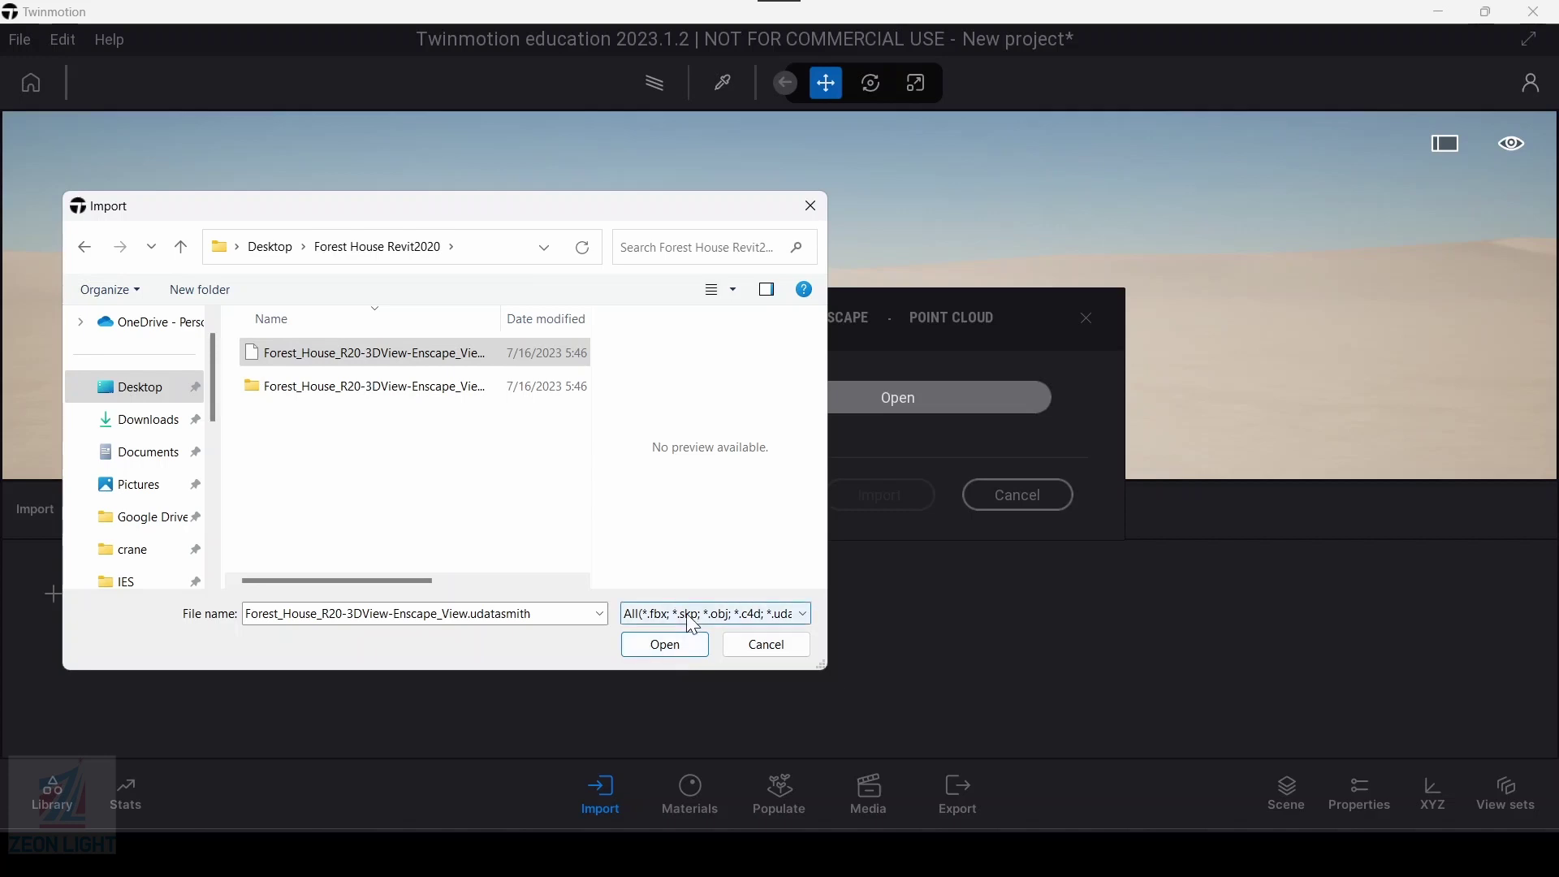
click(690, 614)
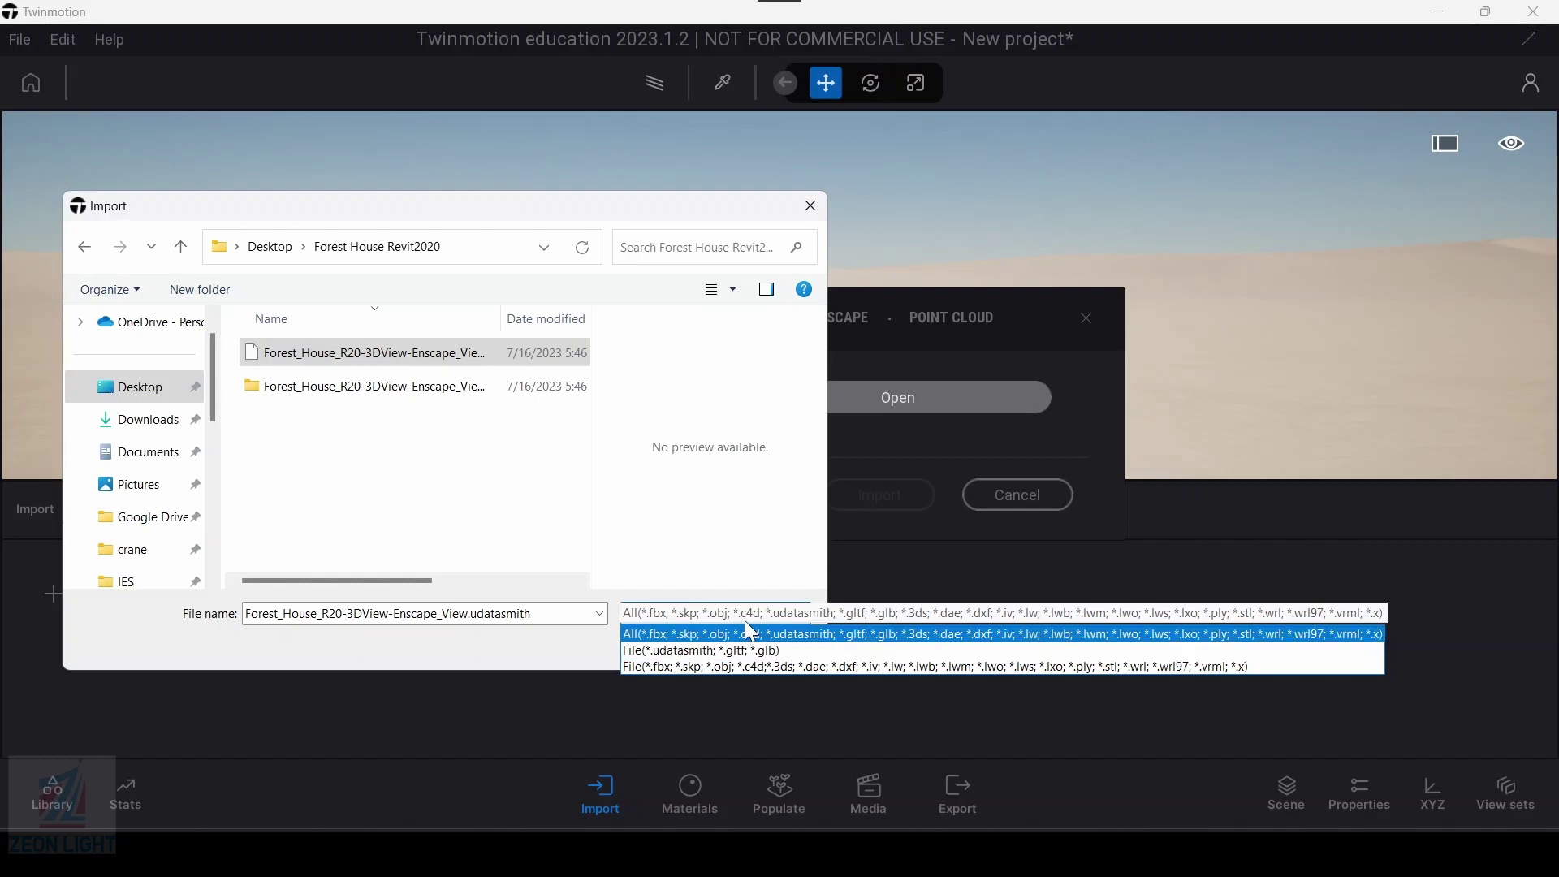
click(479, 496)
click(357, 352)
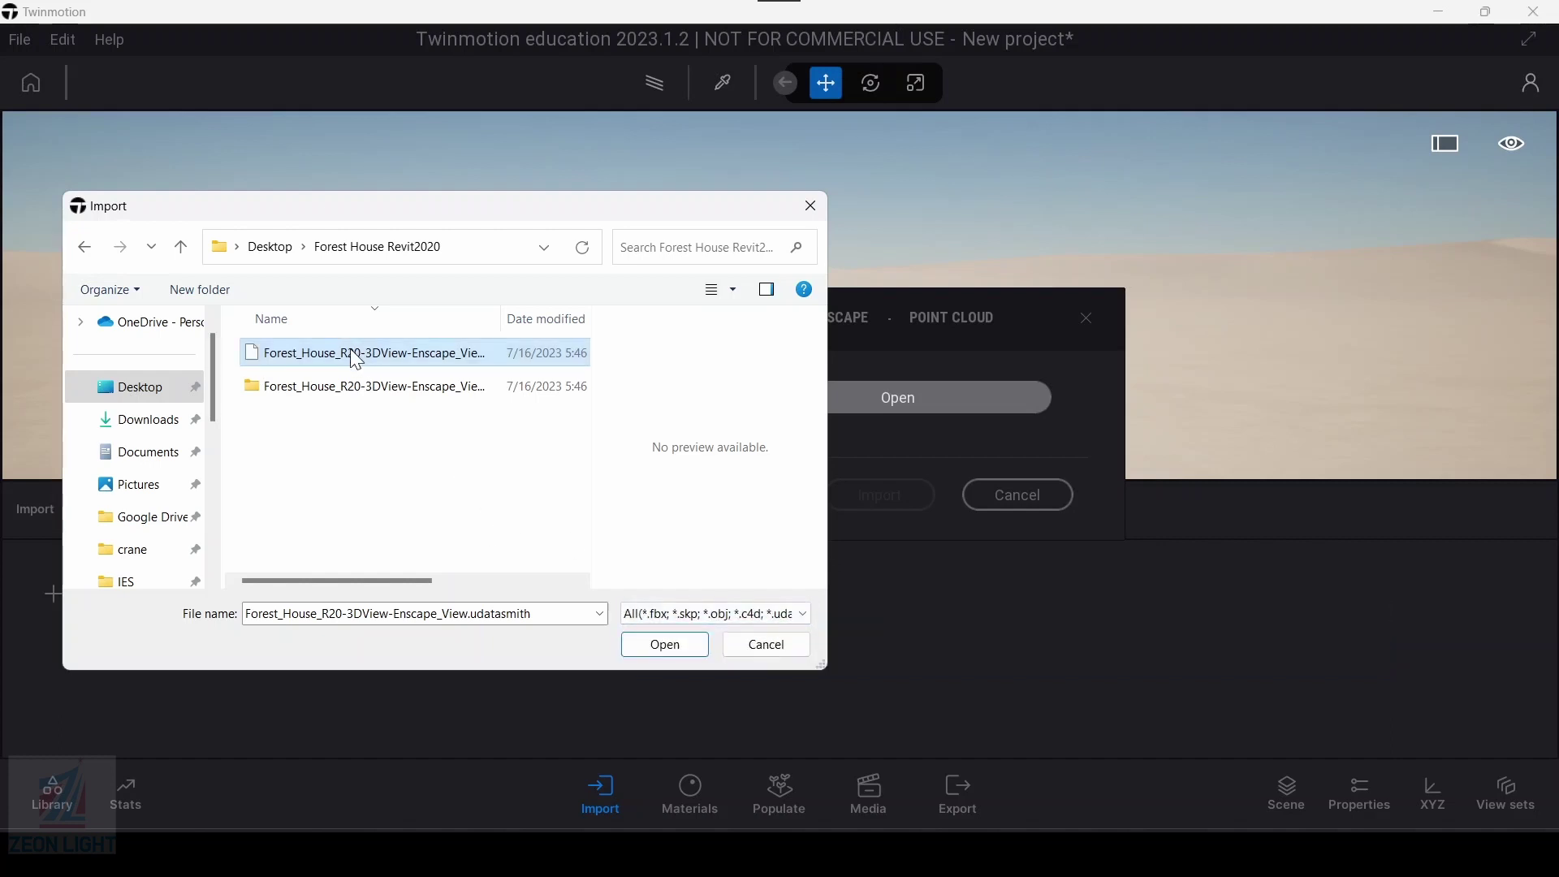
Step: Load the chosen udatasmith file into the Geometry import and show the Collapse choices
click(664, 645)
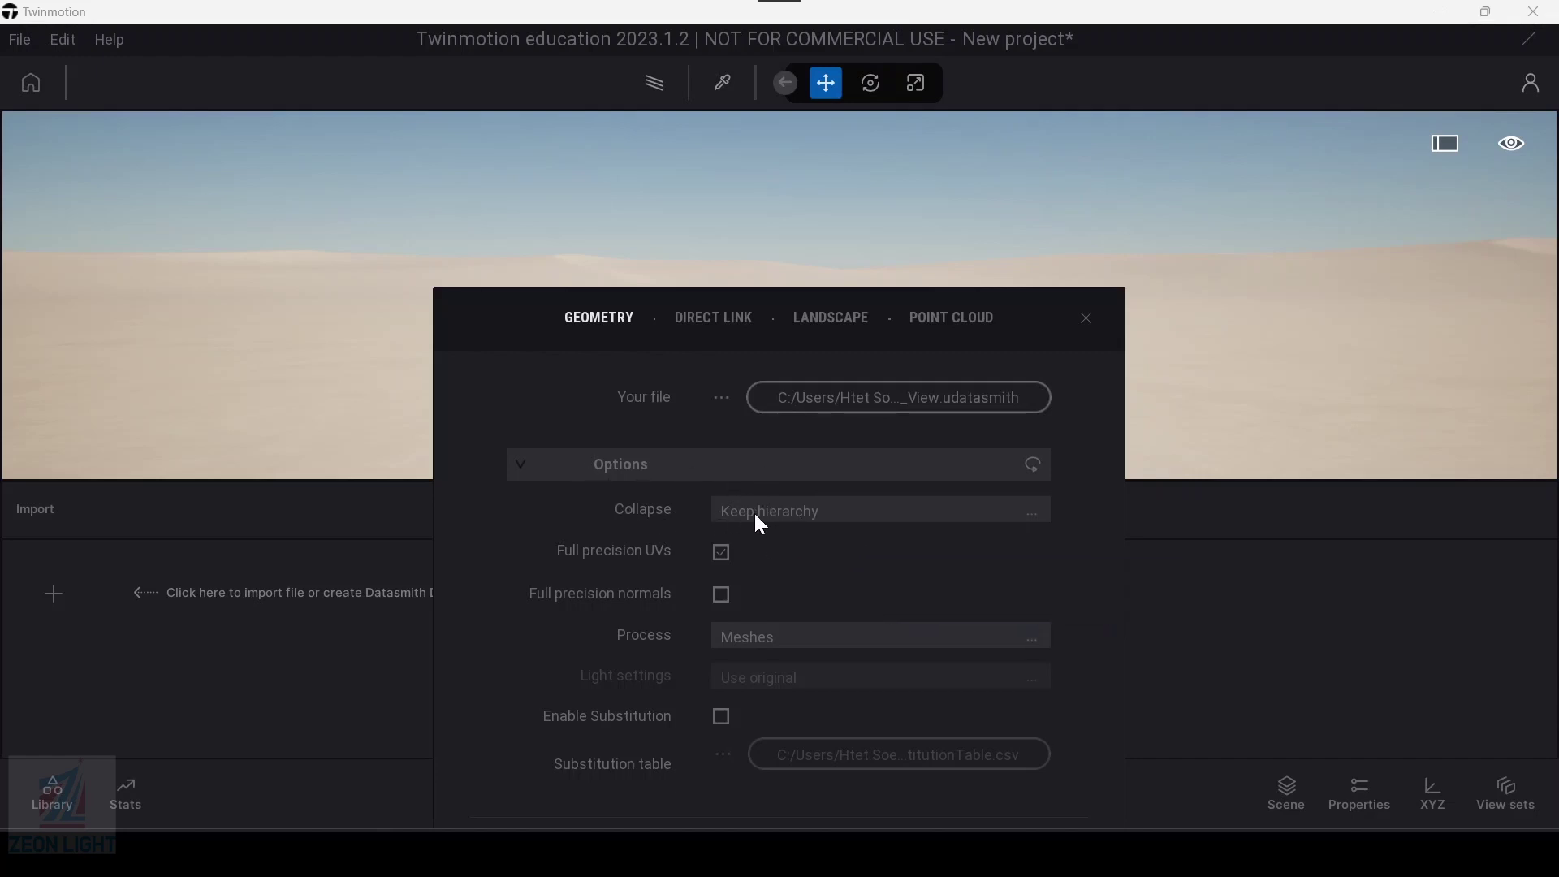
click(1006, 514)
Step: Expand the import Options and show the Collapse choices: Keep hierarchy, Collapse by material, Collapse all
click(841, 509)
click(812, 475)
click(812, 466)
click(813, 464)
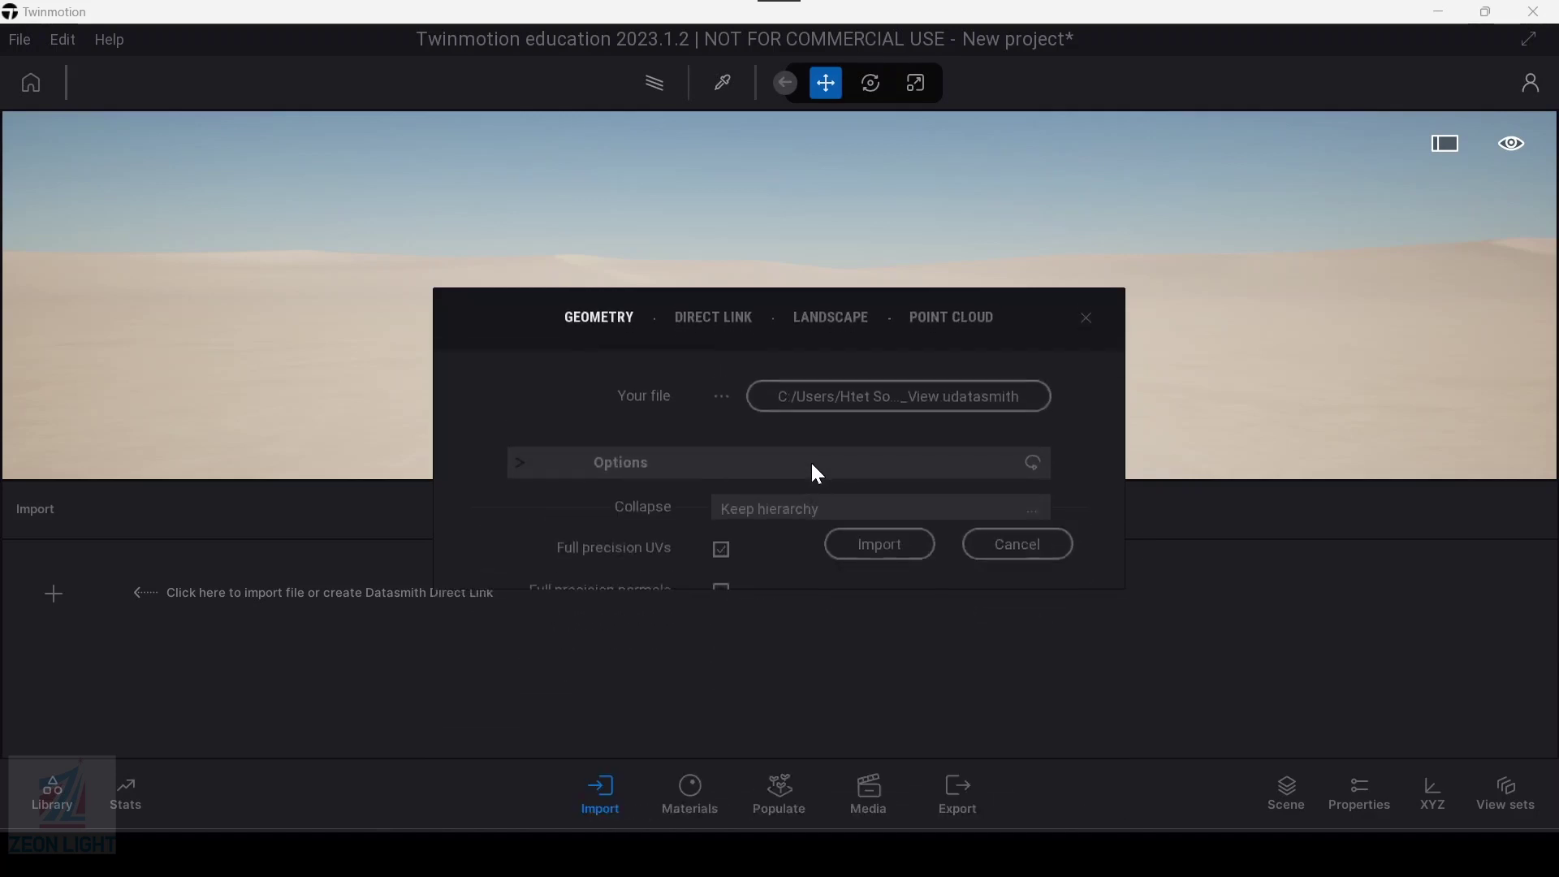
click(811, 458)
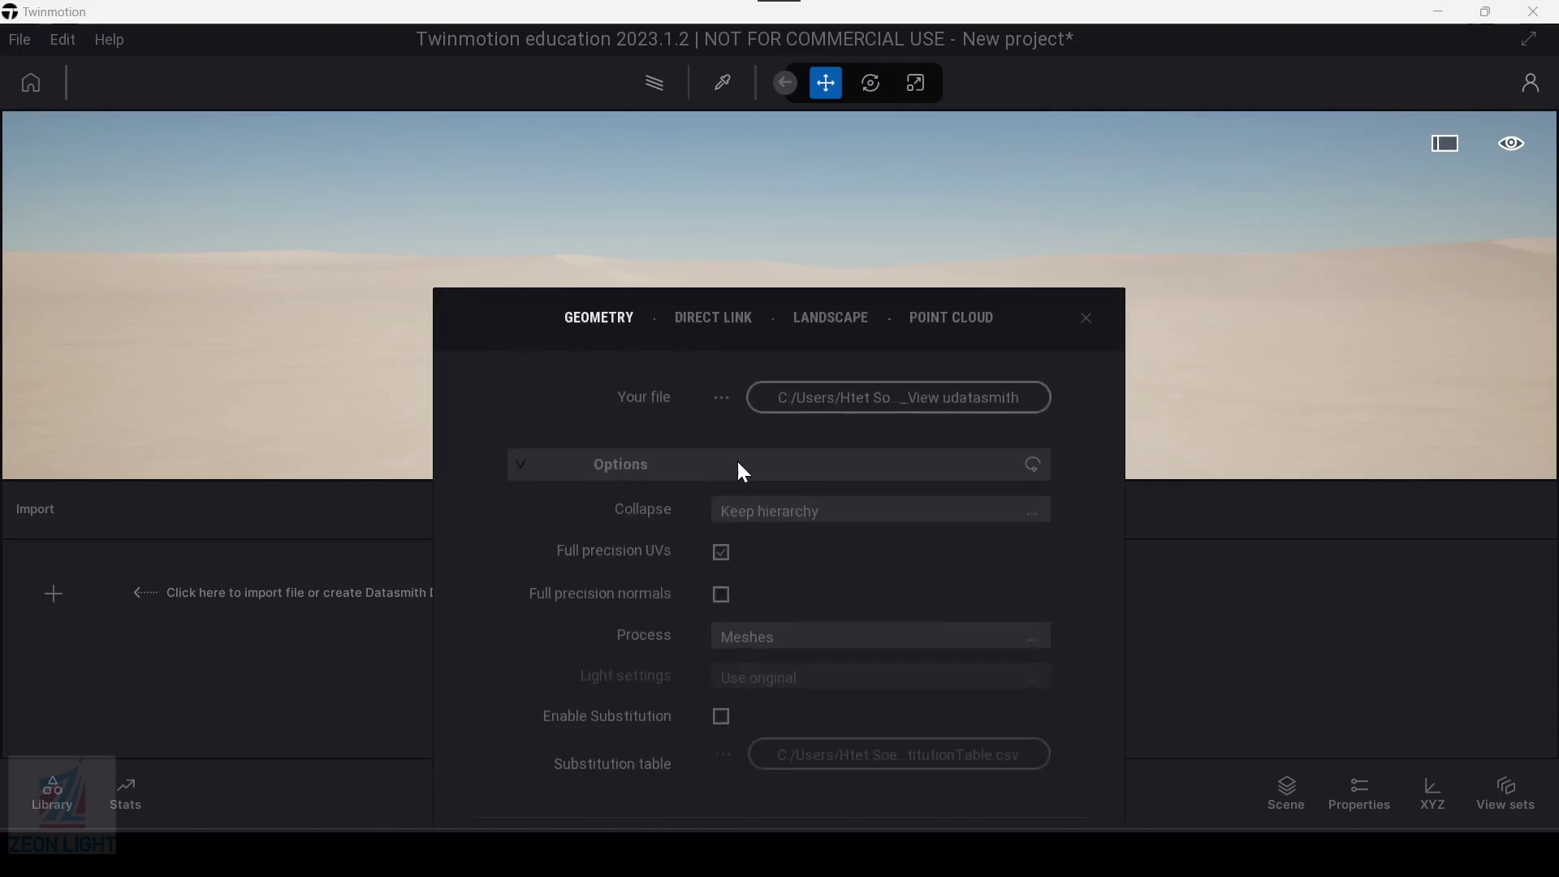
click(740, 463)
click(820, 515)
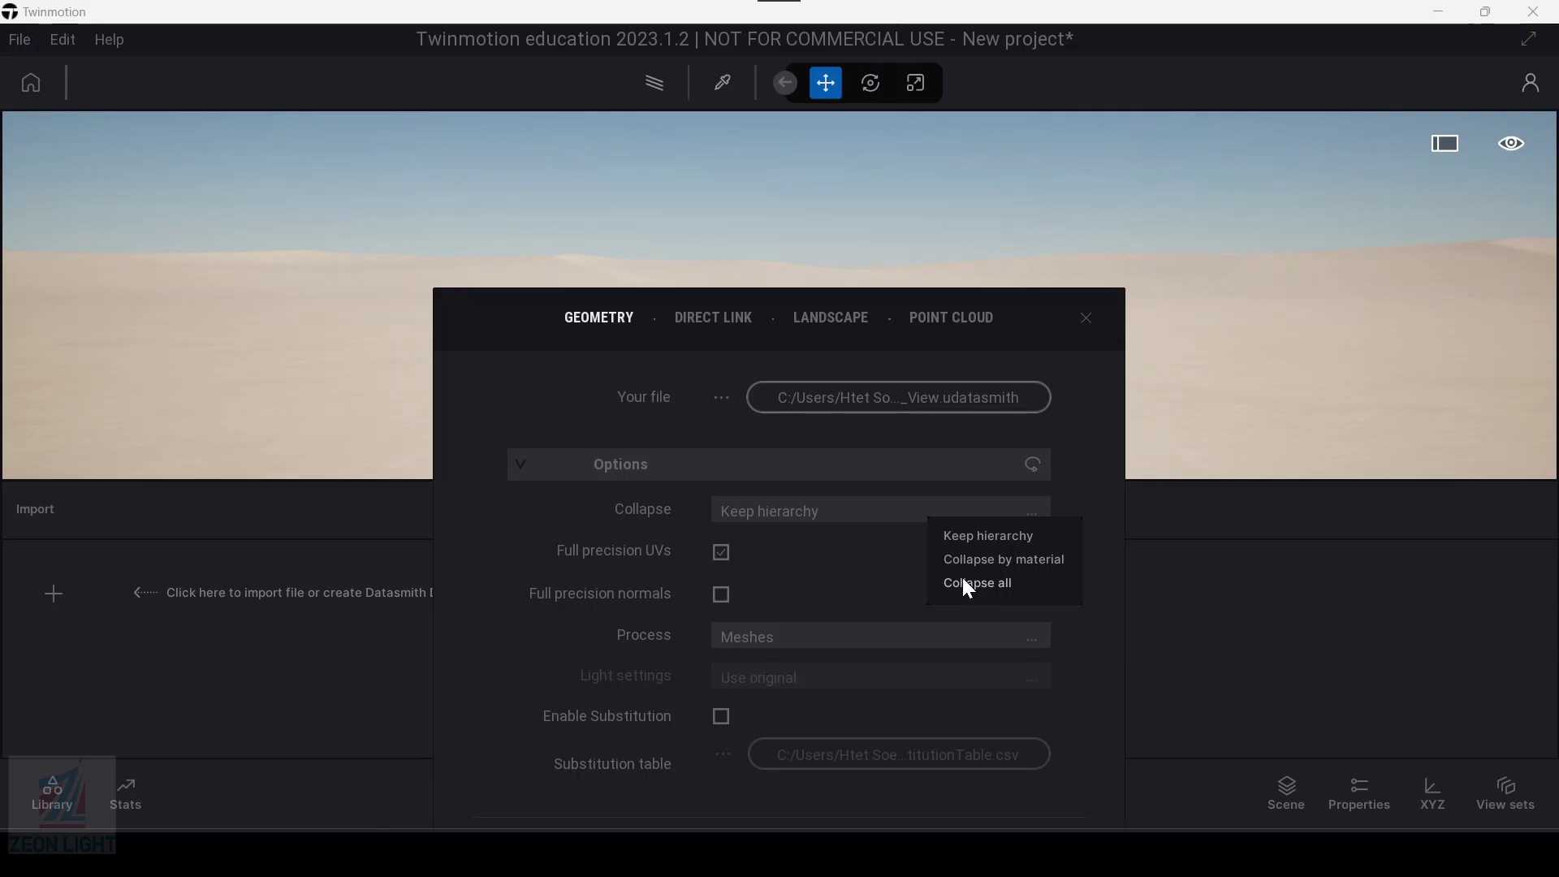
Step: Set Collapse to Keep hierarchy and show the Process choices: All, Meshes and Lights
click(977, 534)
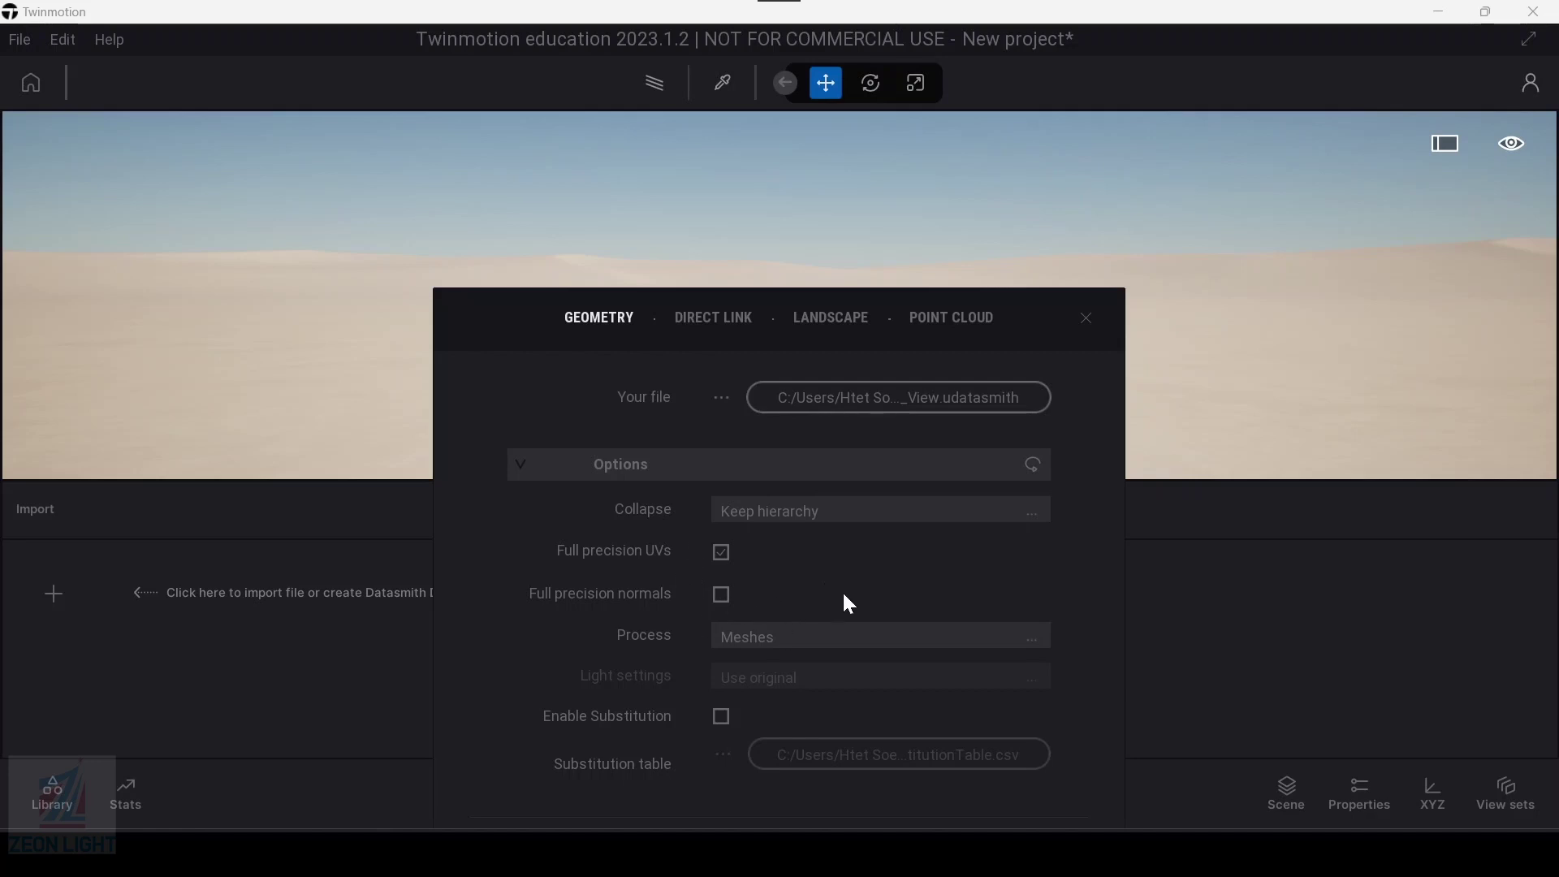
click(800, 652)
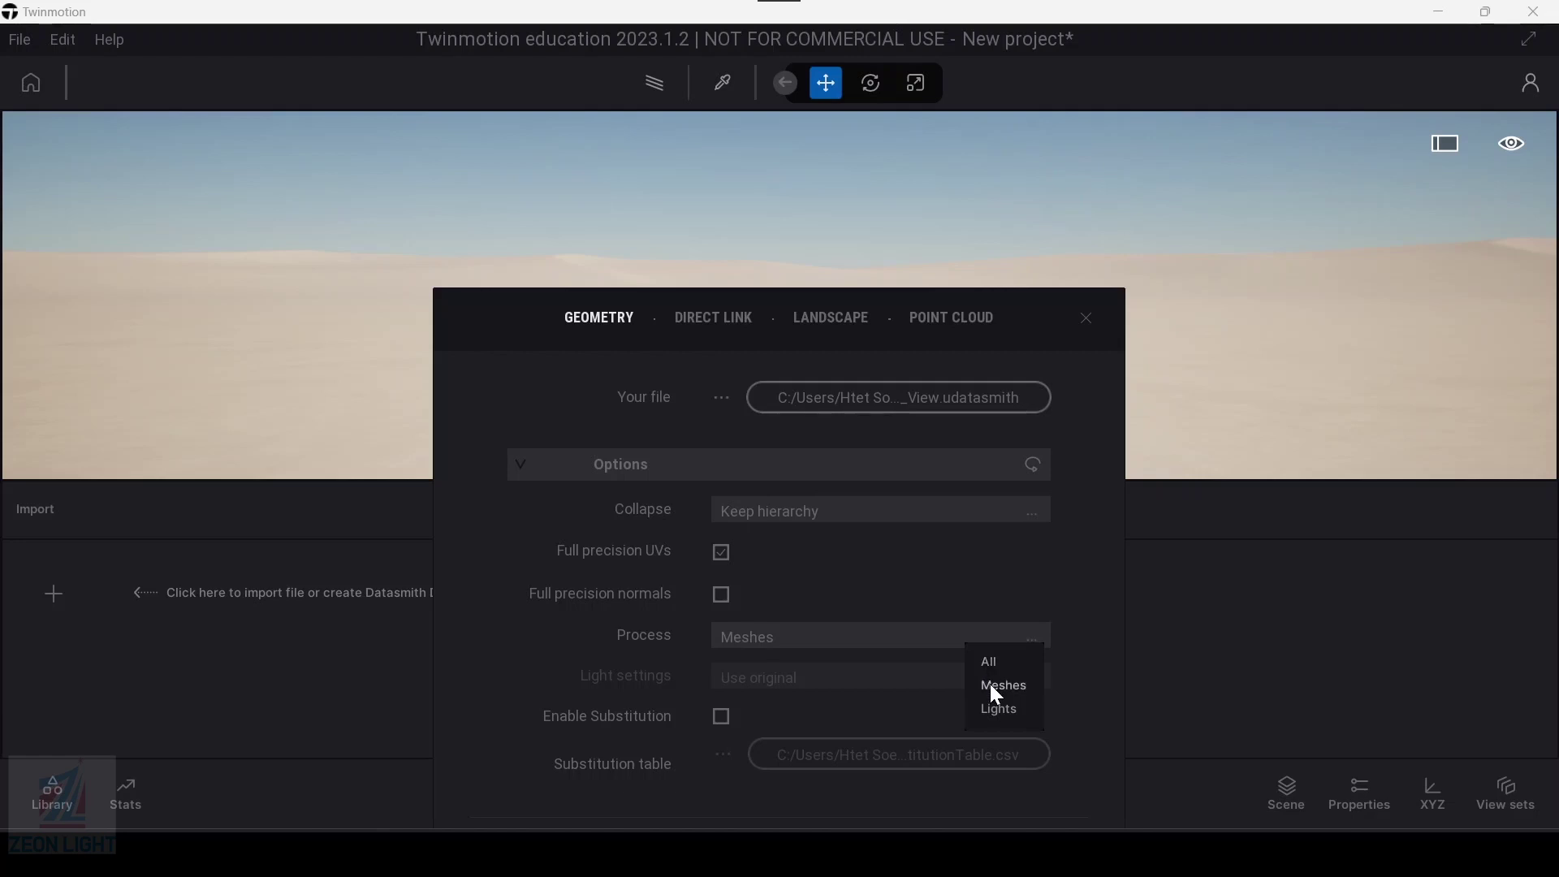
Step: Keep Process on Meshes and leave Enable Substitution unticked after toggling it
click(849, 639)
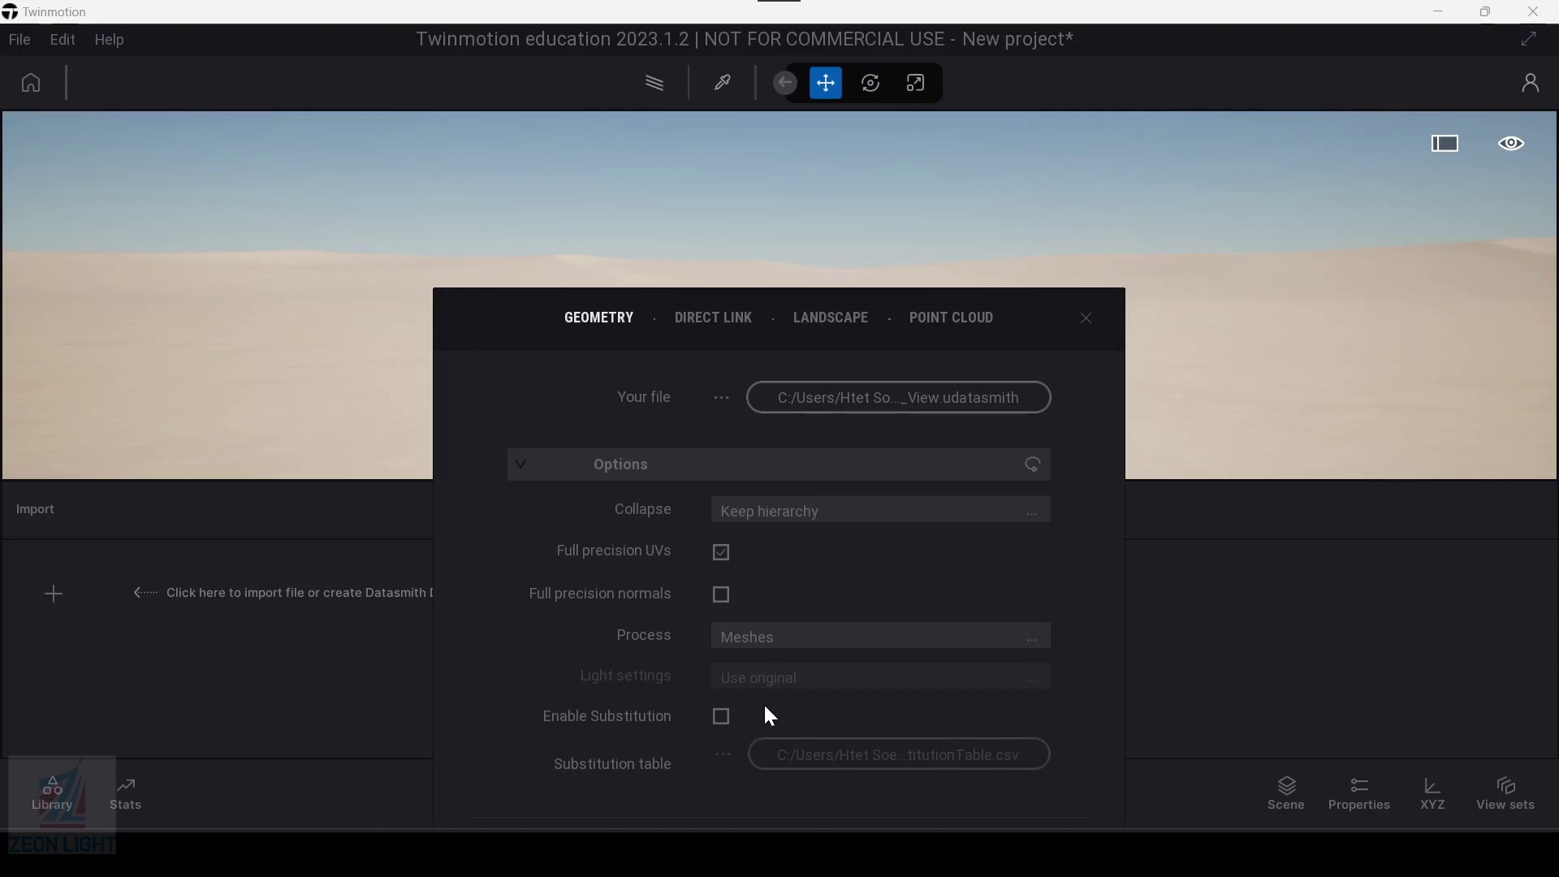
click(722, 719)
click(723, 718)
Step: Import the Forest House model, accepting the Missing Files warning with OK
drag(1065, 302, 1029, 146)
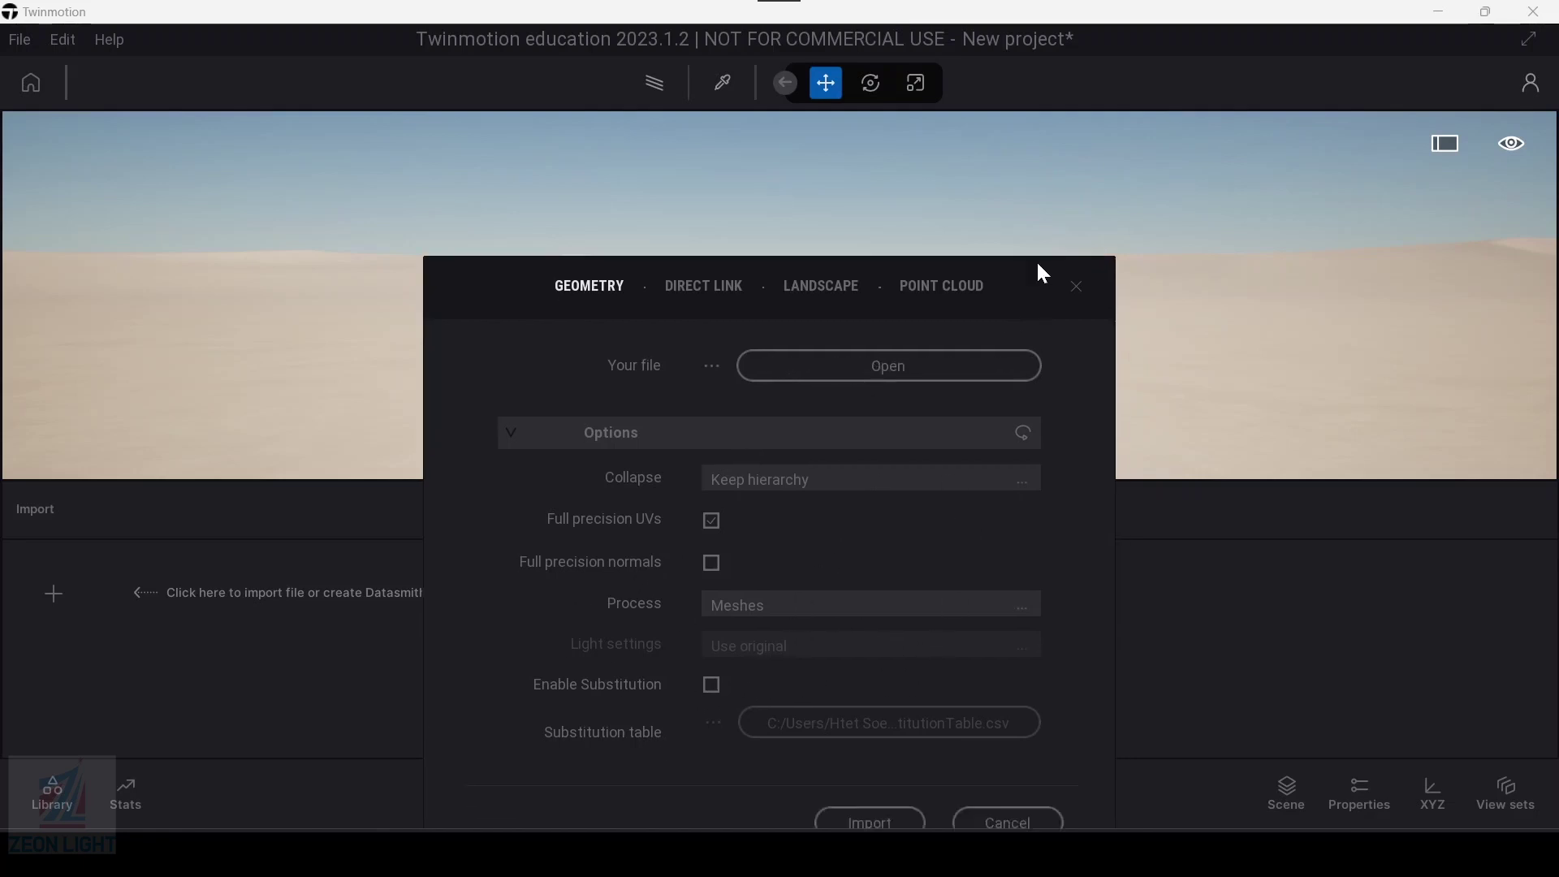
click(860, 699)
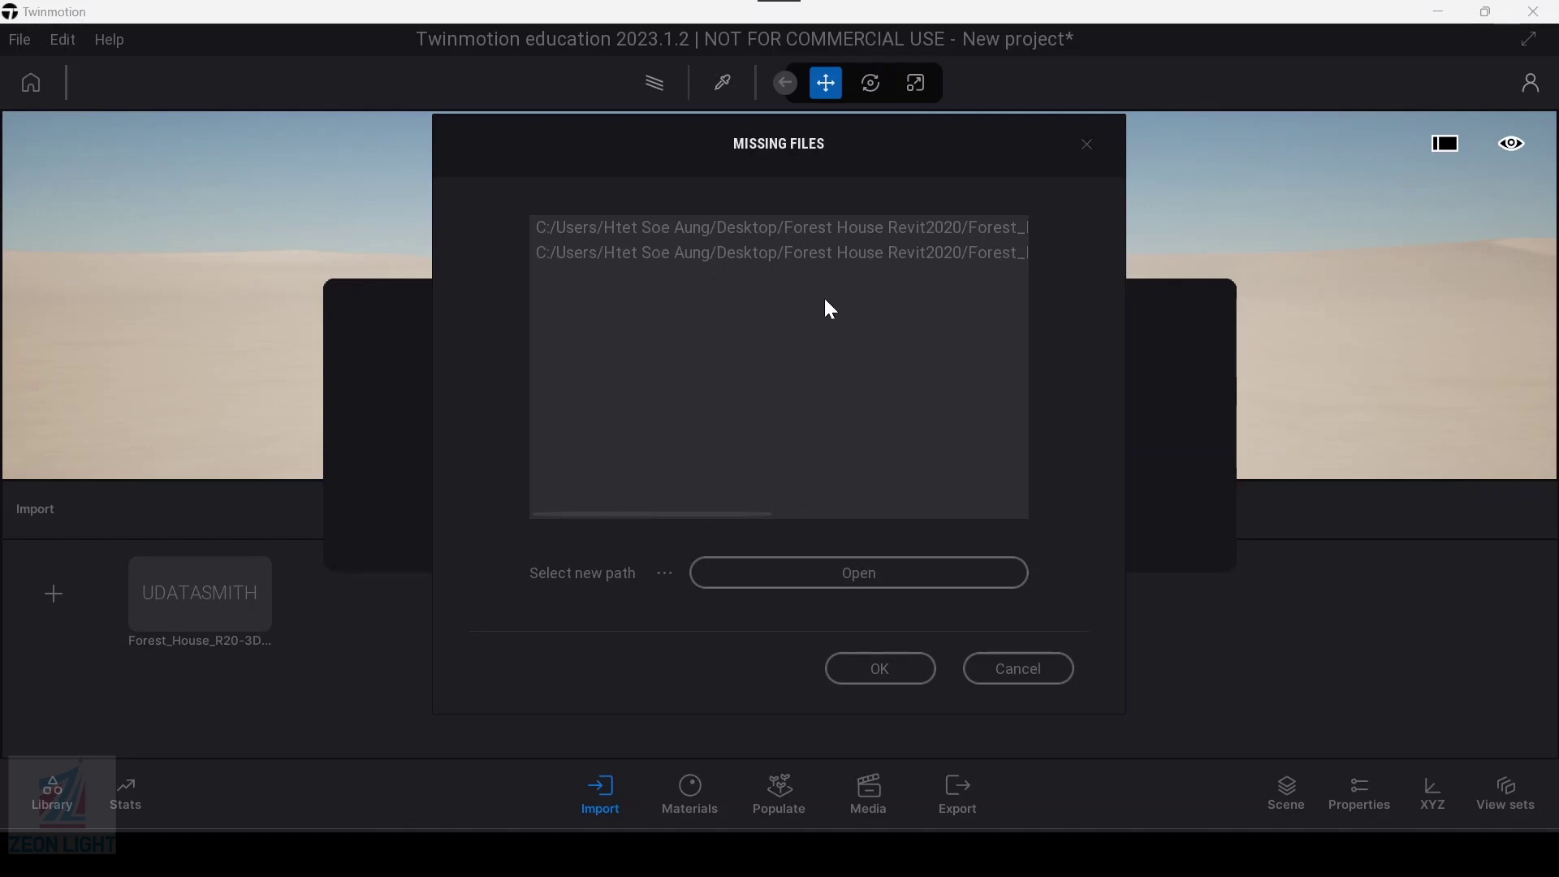
click(884, 670)
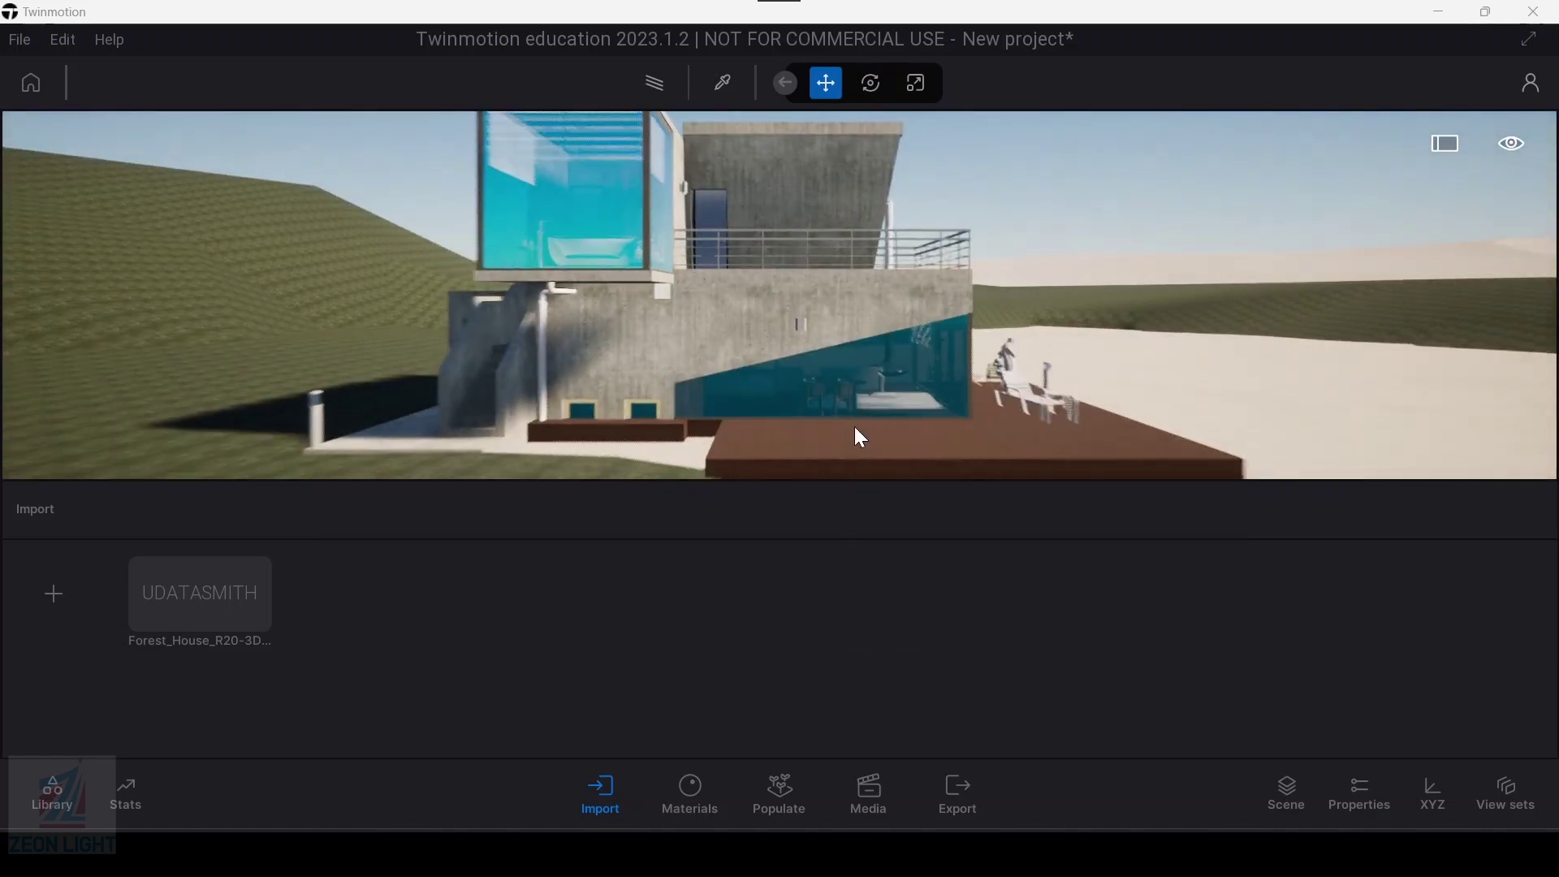
Step: Hide the Starting Ground and Starting Landscape in the Scene panel
drag(854, 426, 901, 338)
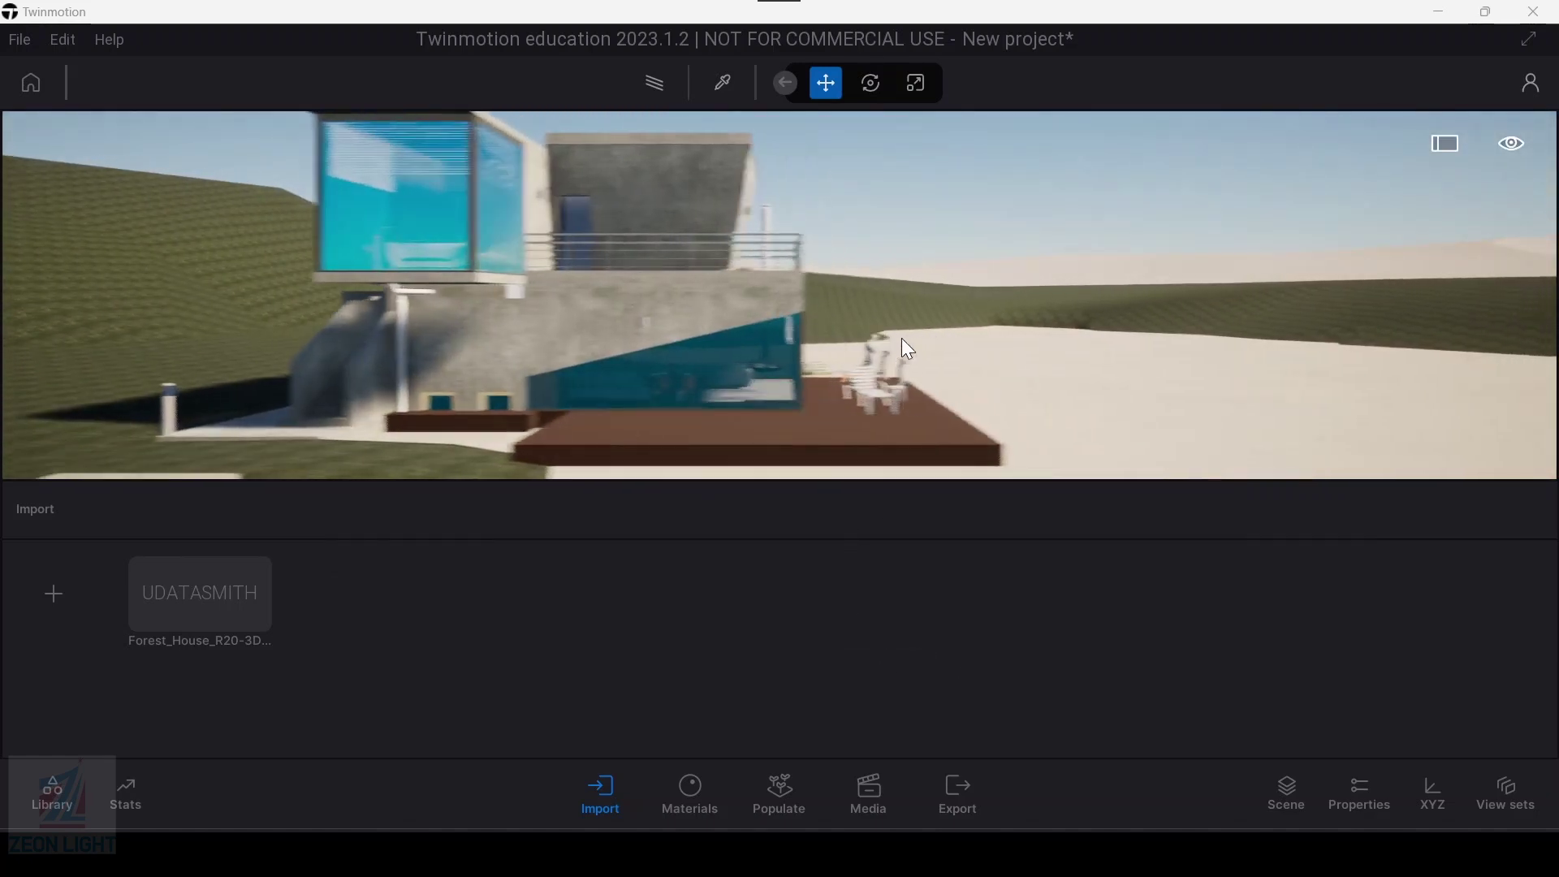
drag(679, 407, 765, 375)
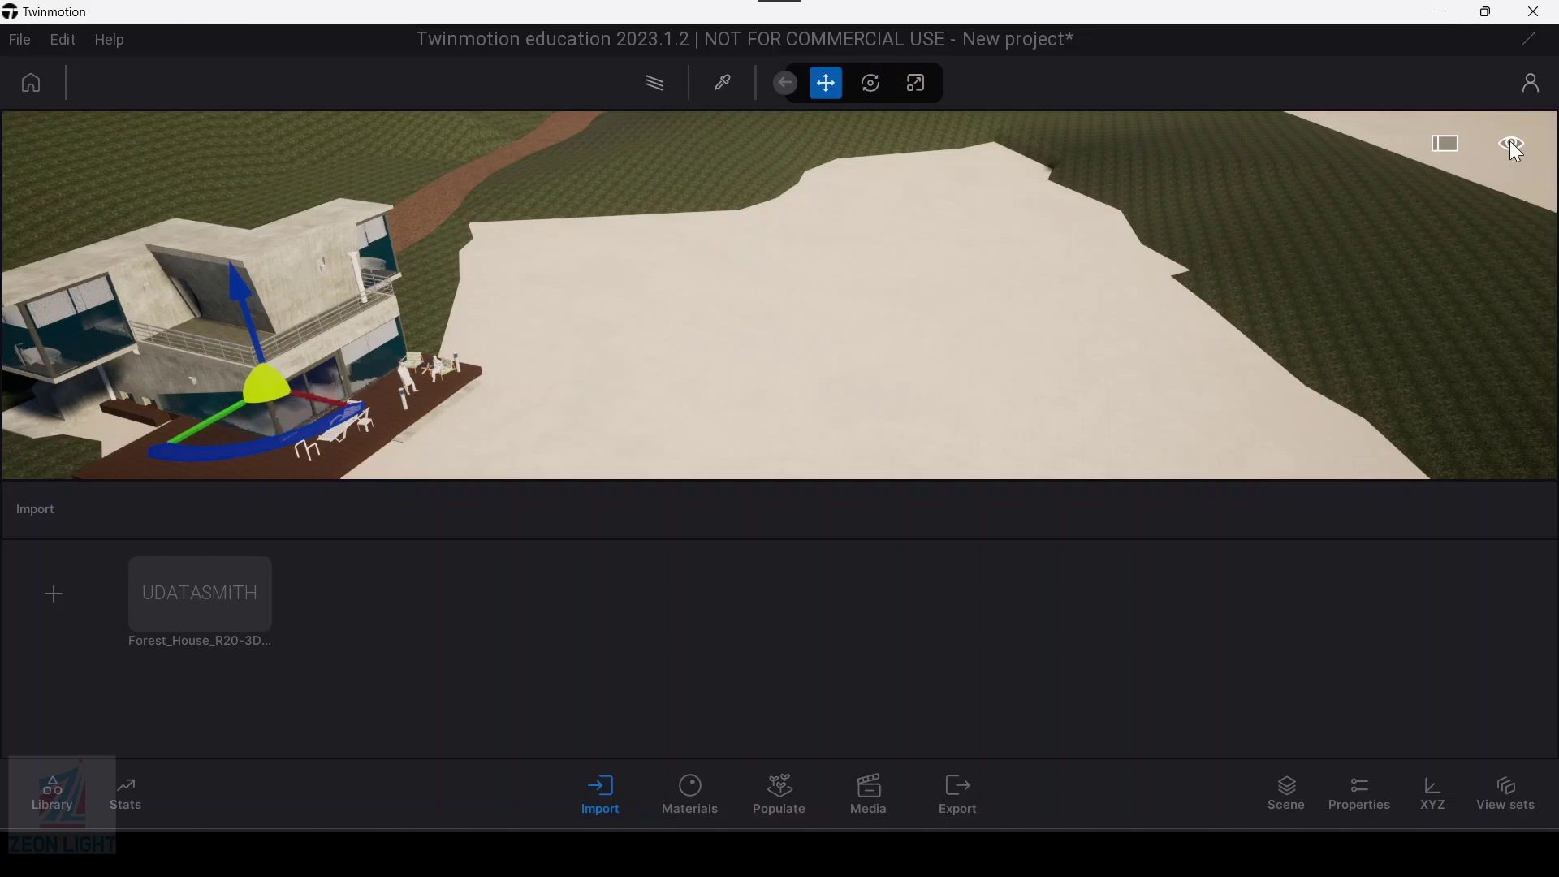
mouse_move(1511, 144)
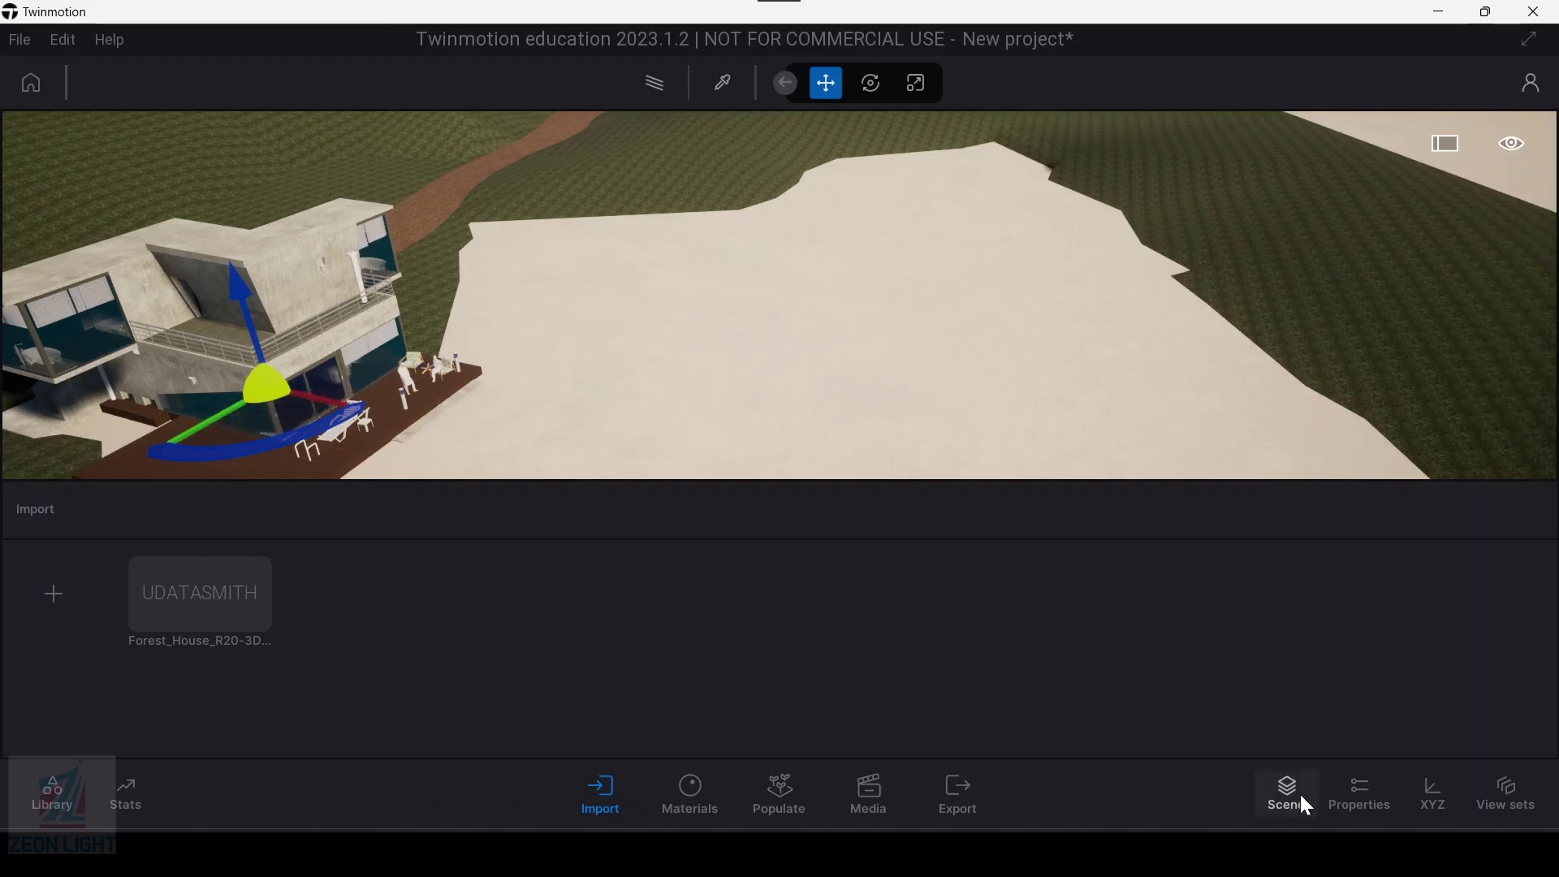
click(1293, 794)
click(1231, 281)
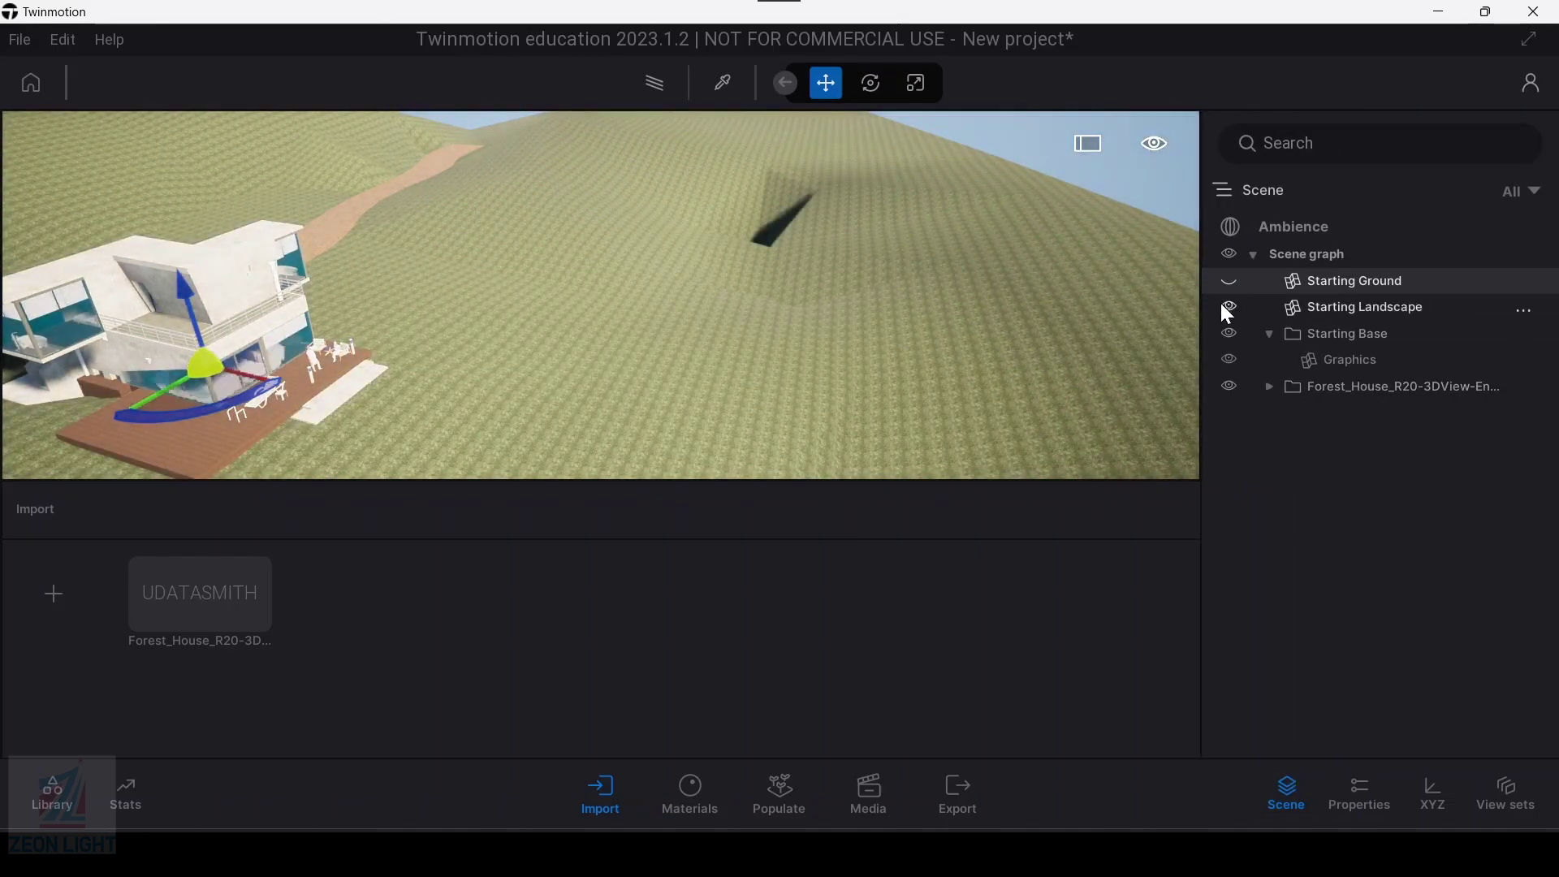
click(1231, 307)
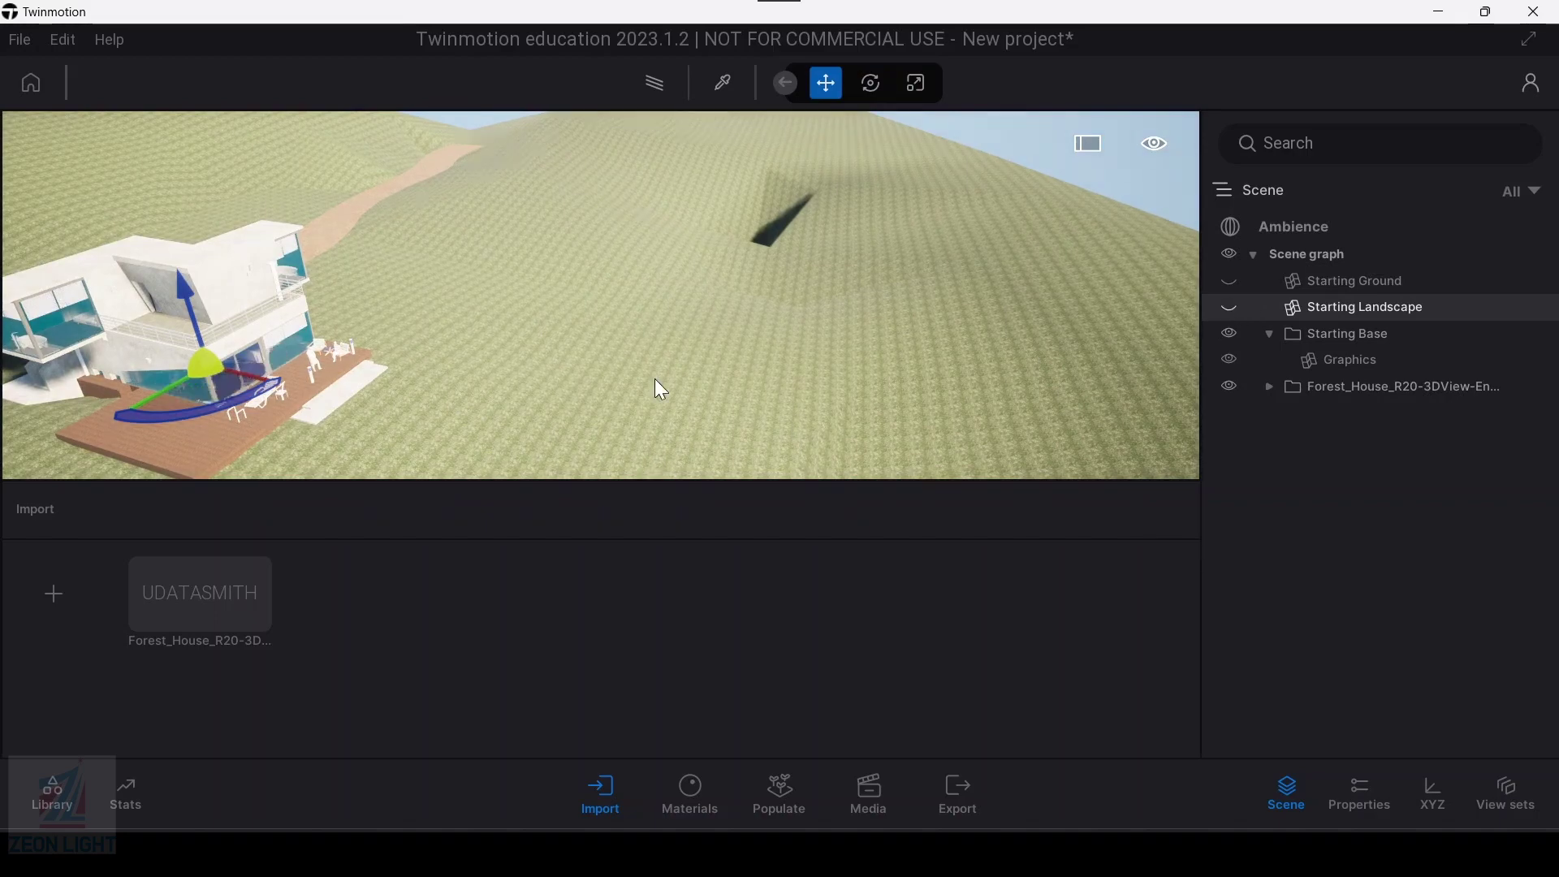
Step: Zoom in and turn the view to face the house's deck
scroll(590, 275, up, 3)
scroll(581, 276, up, 3)
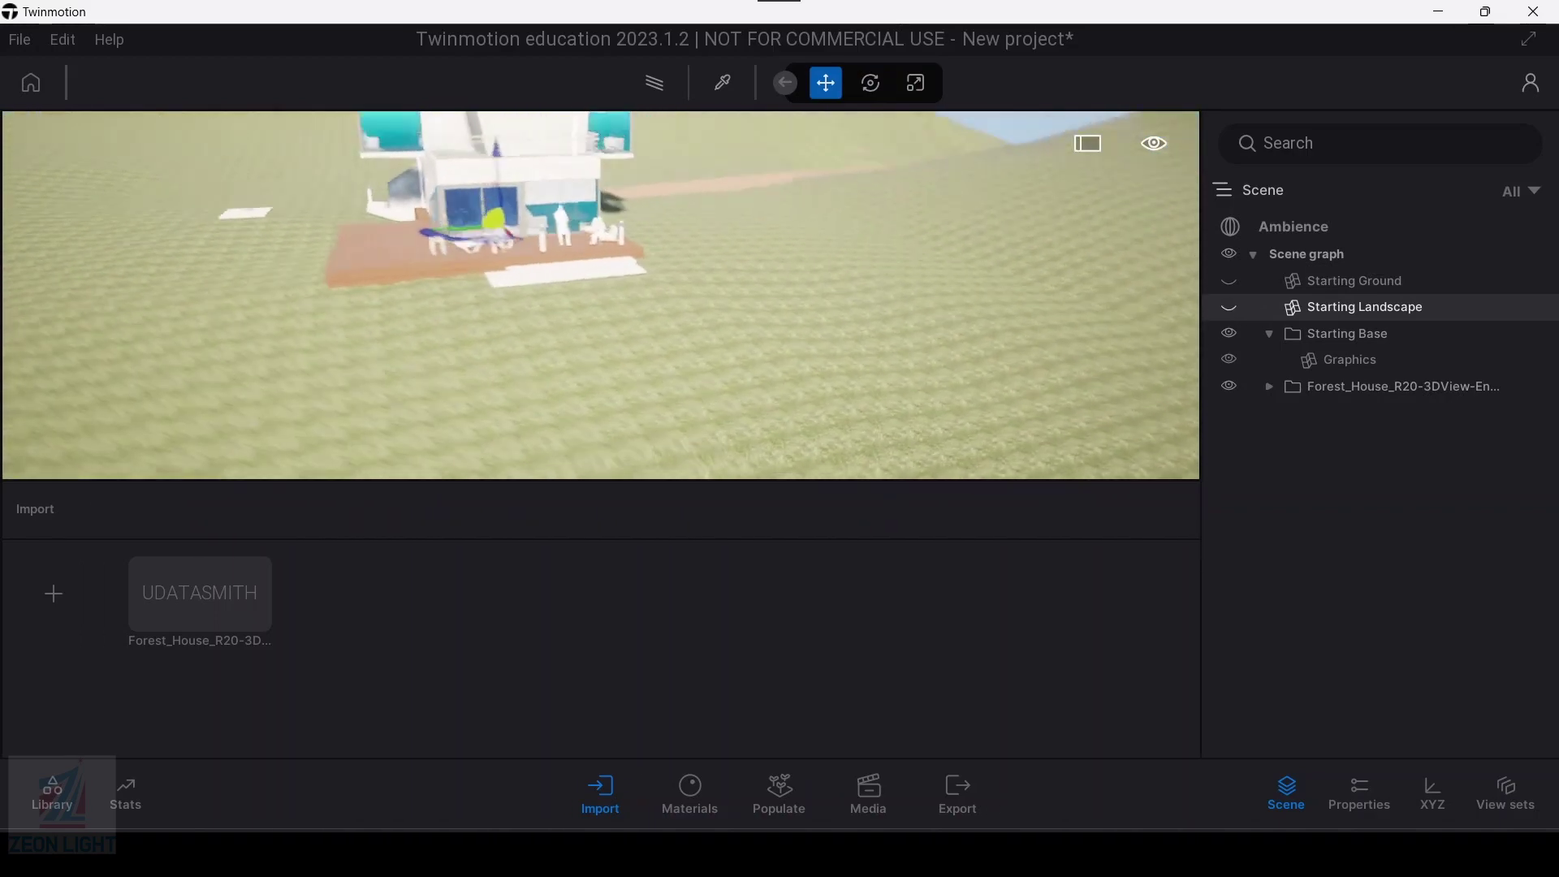
scroll(557, 294, up, 3)
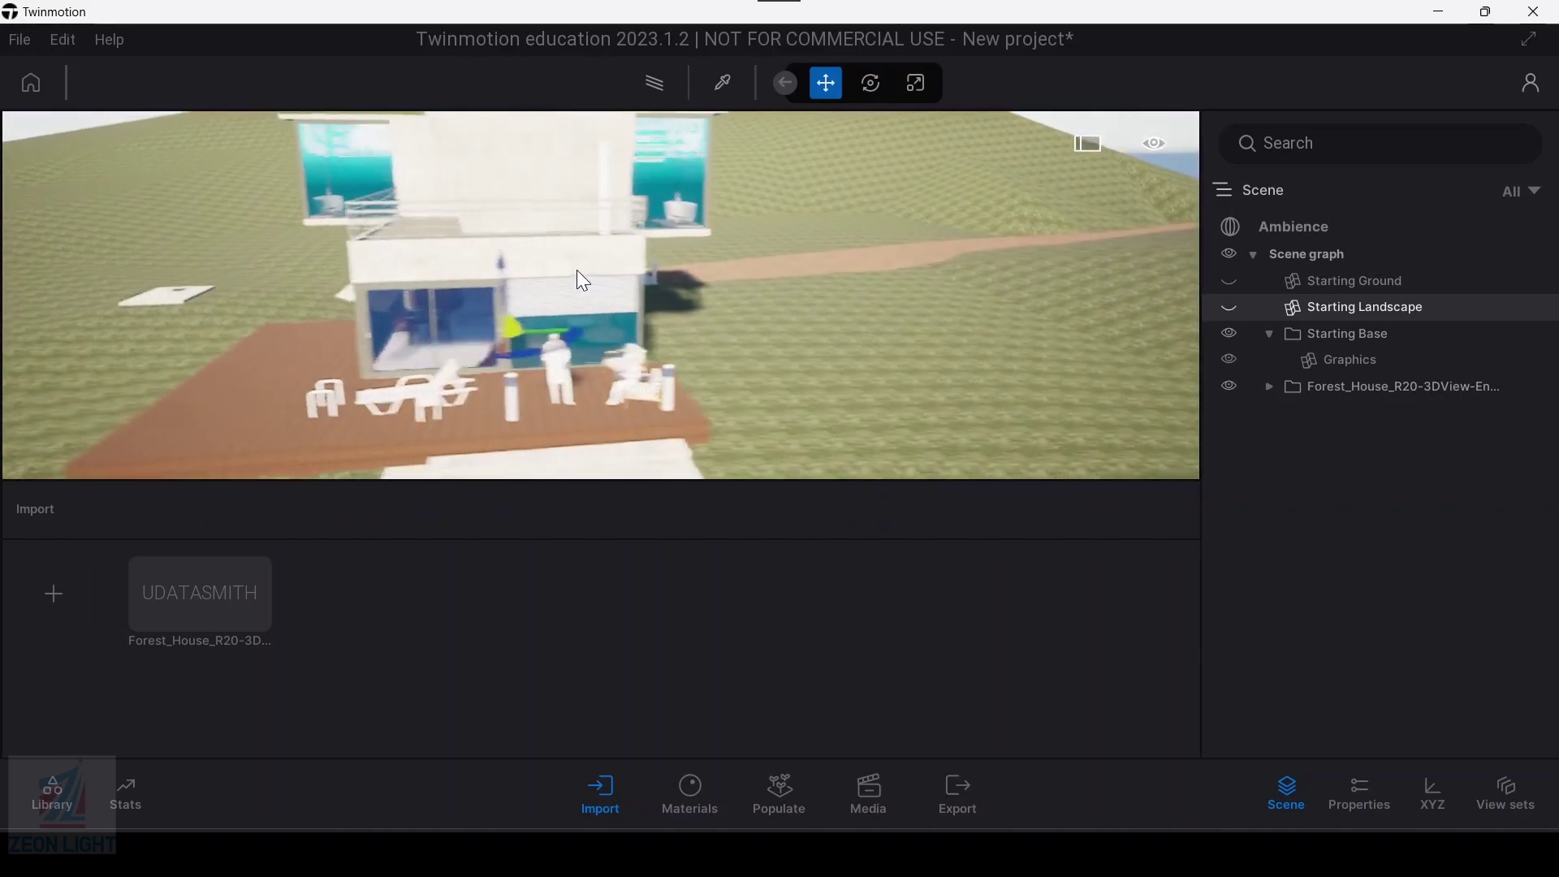
scroll(576, 269, up, 3)
drag(609, 280, 471, 422)
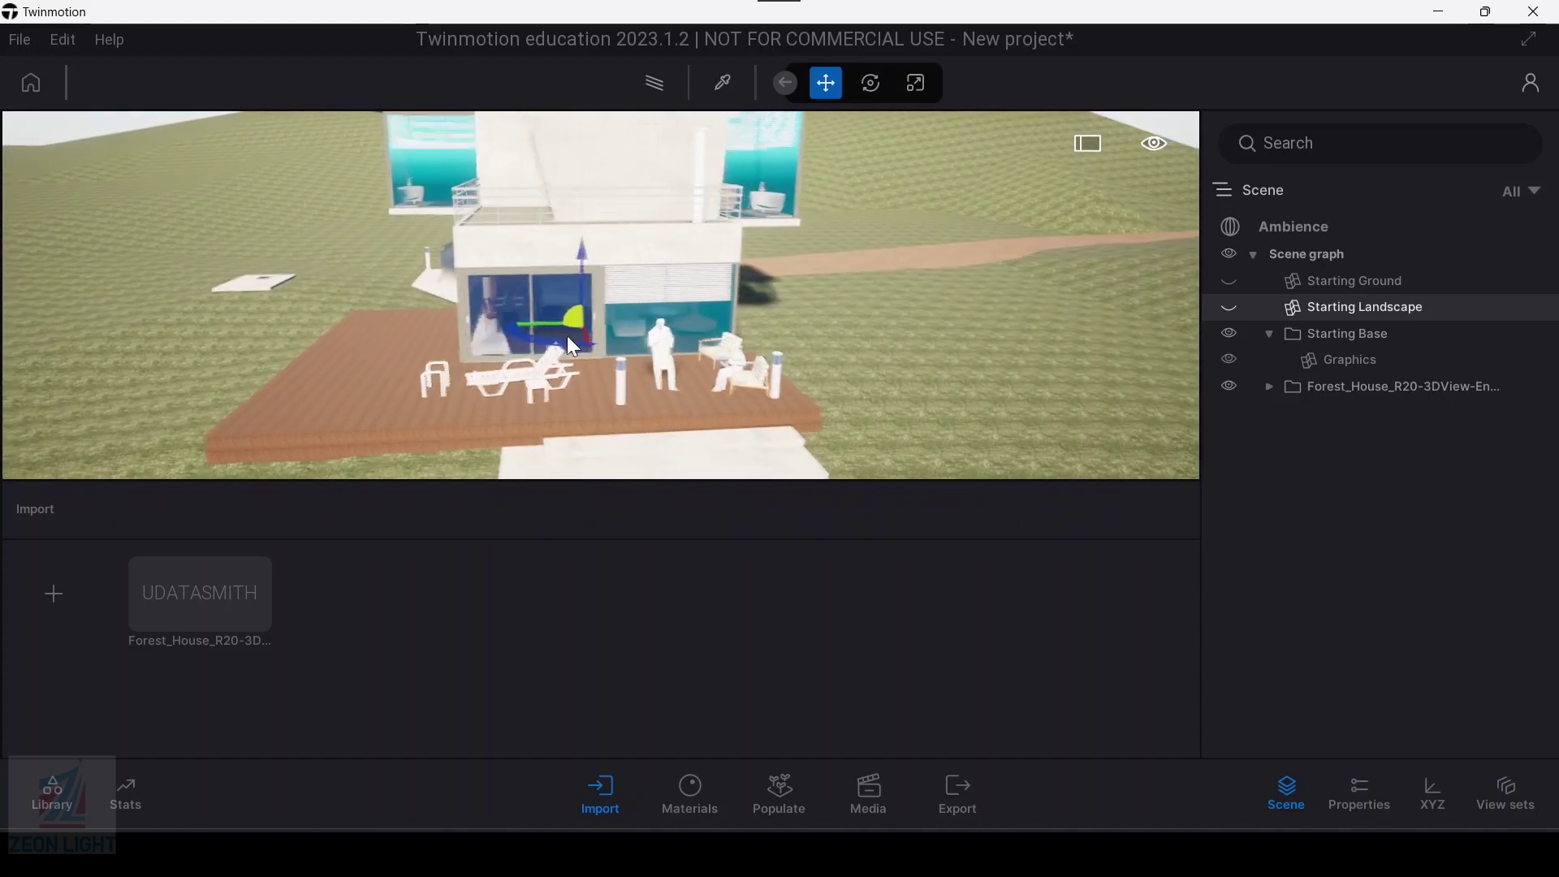
Step: Delete the two deck floor slabs and the small floor piece near the wall
click(471, 422)
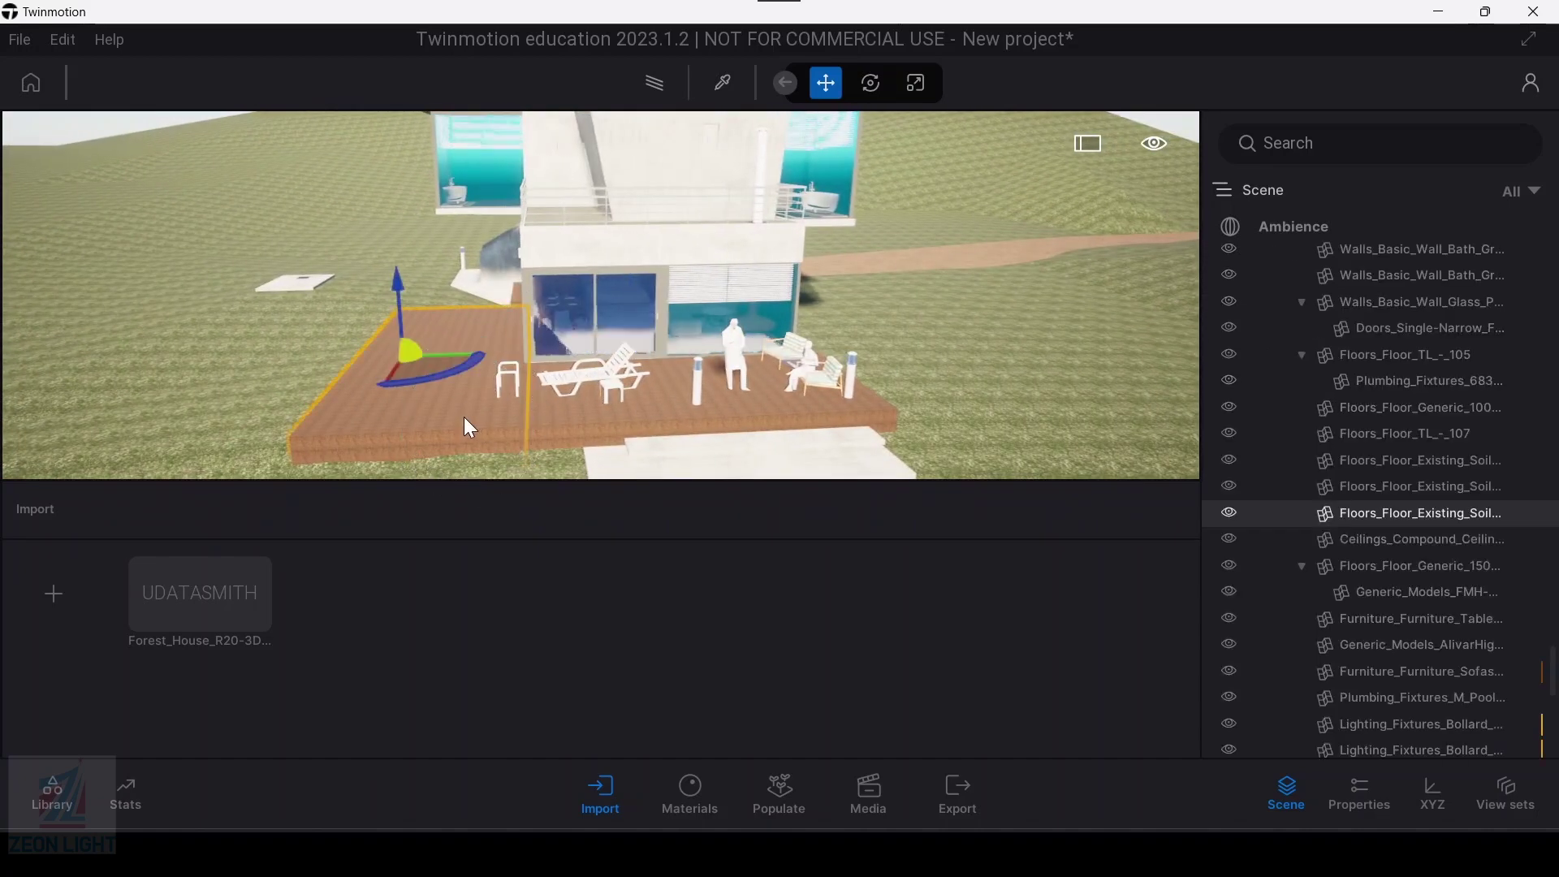
key(Delete)
click(577, 417)
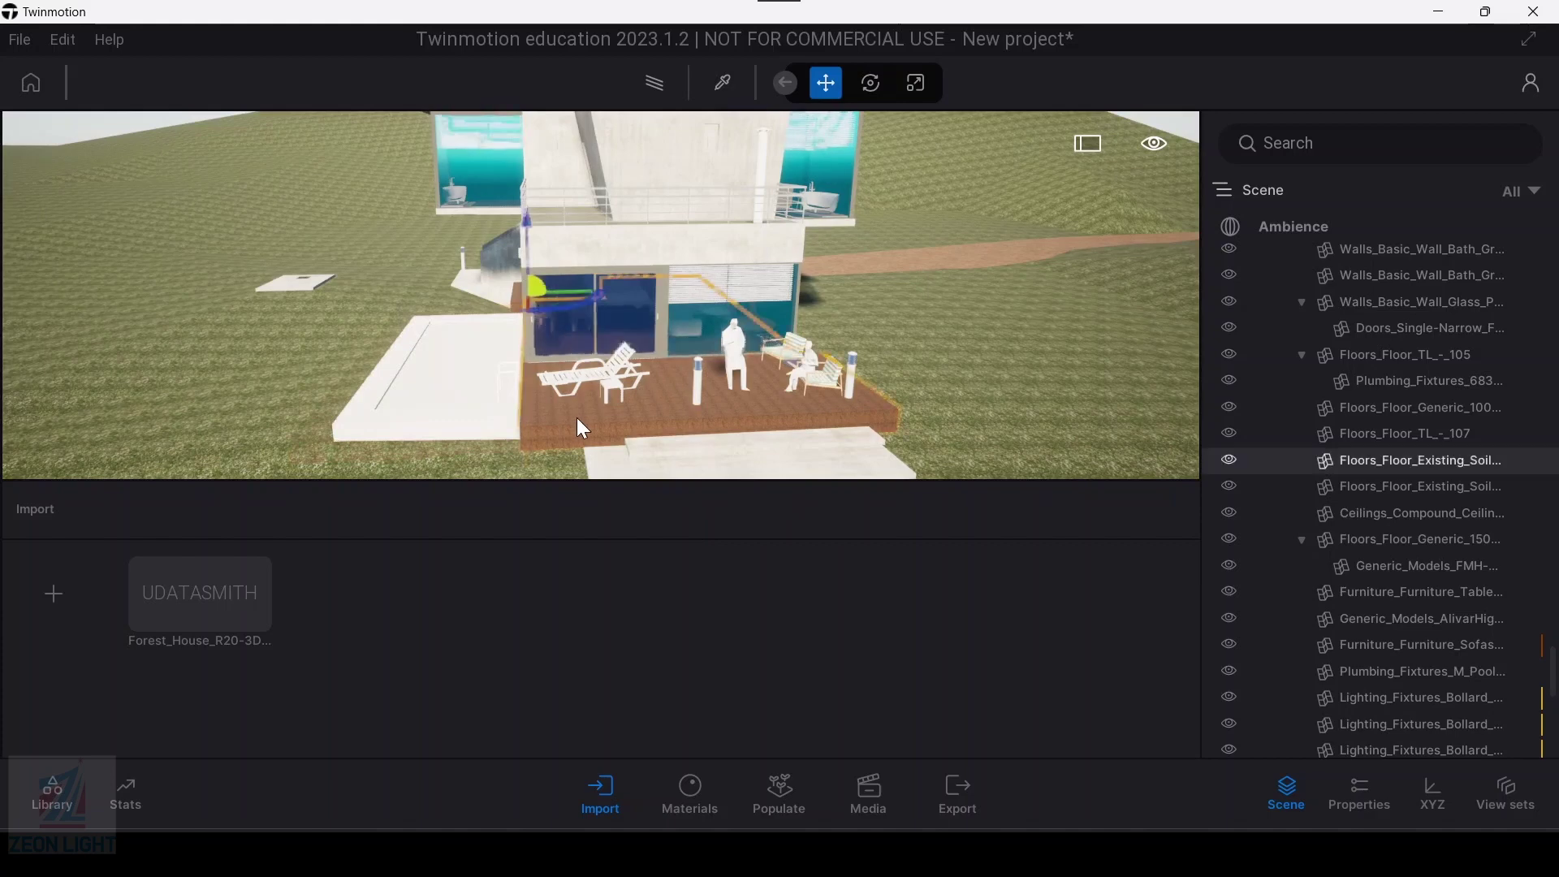
key(Delete)
click(514, 297)
key(Delete)
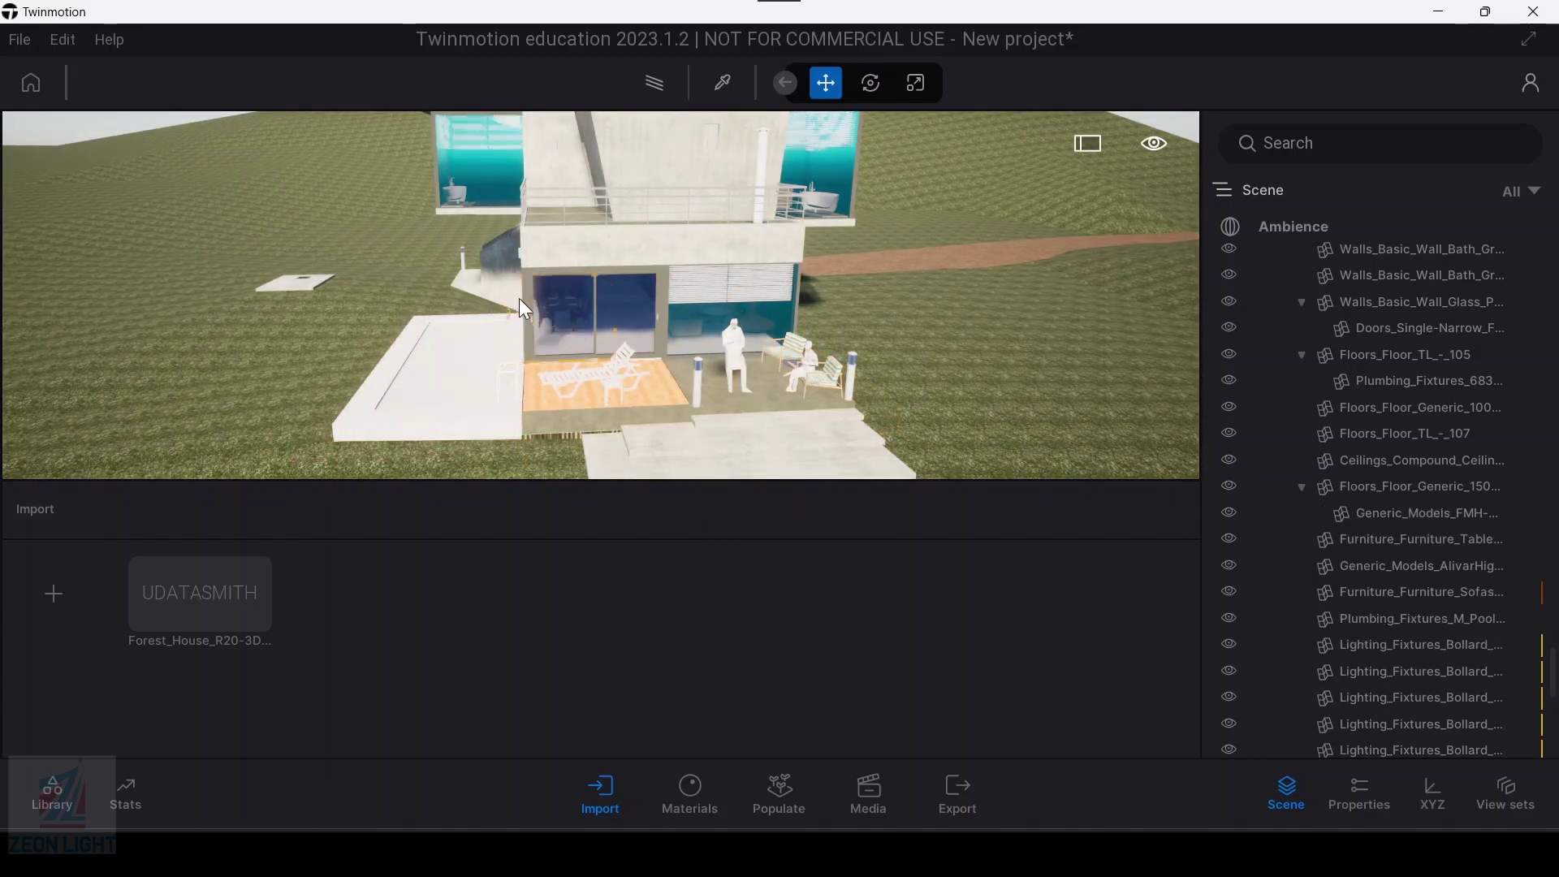
Step: Remove the standing person figure and the plant beside the chairs
click(732, 344)
key(Delete)
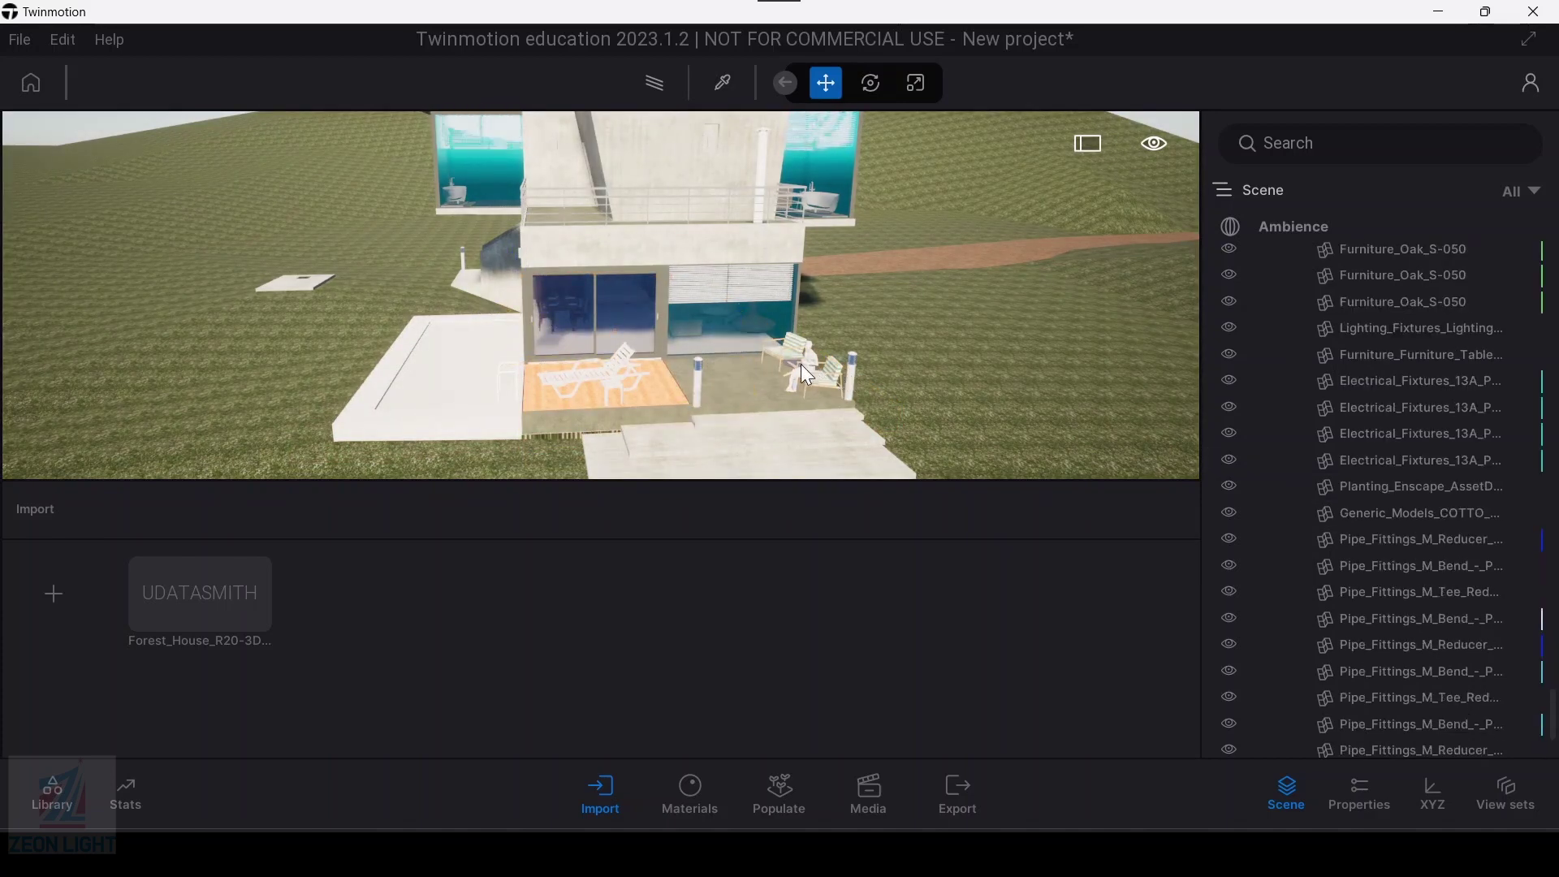
click(811, 350)
key(Delete)
scroll(812, 361, up, 5)
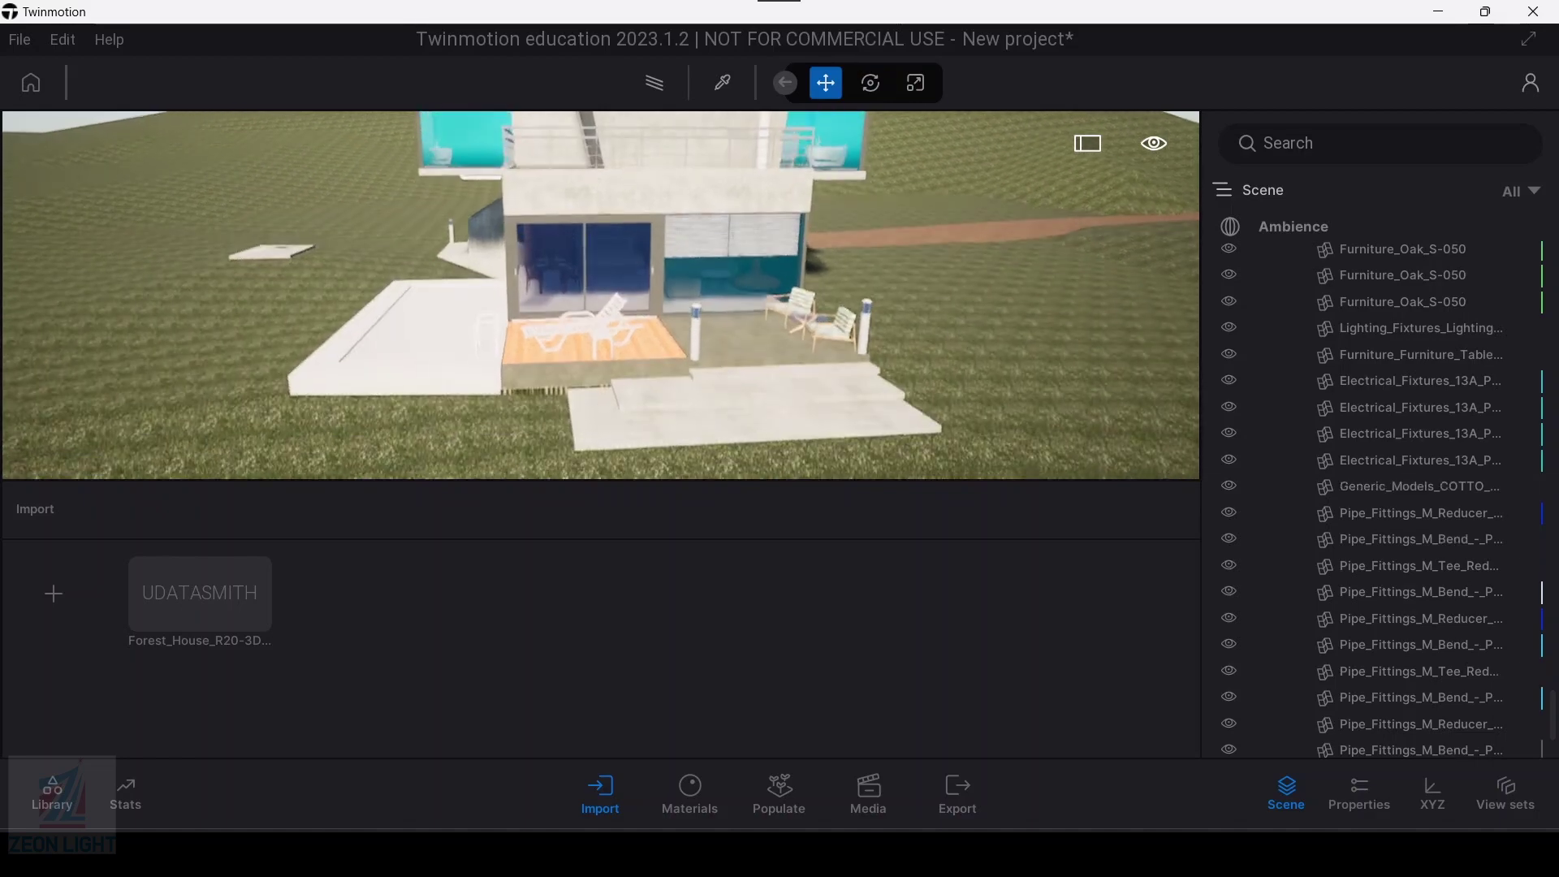
drag(815, 379, 758, 349)
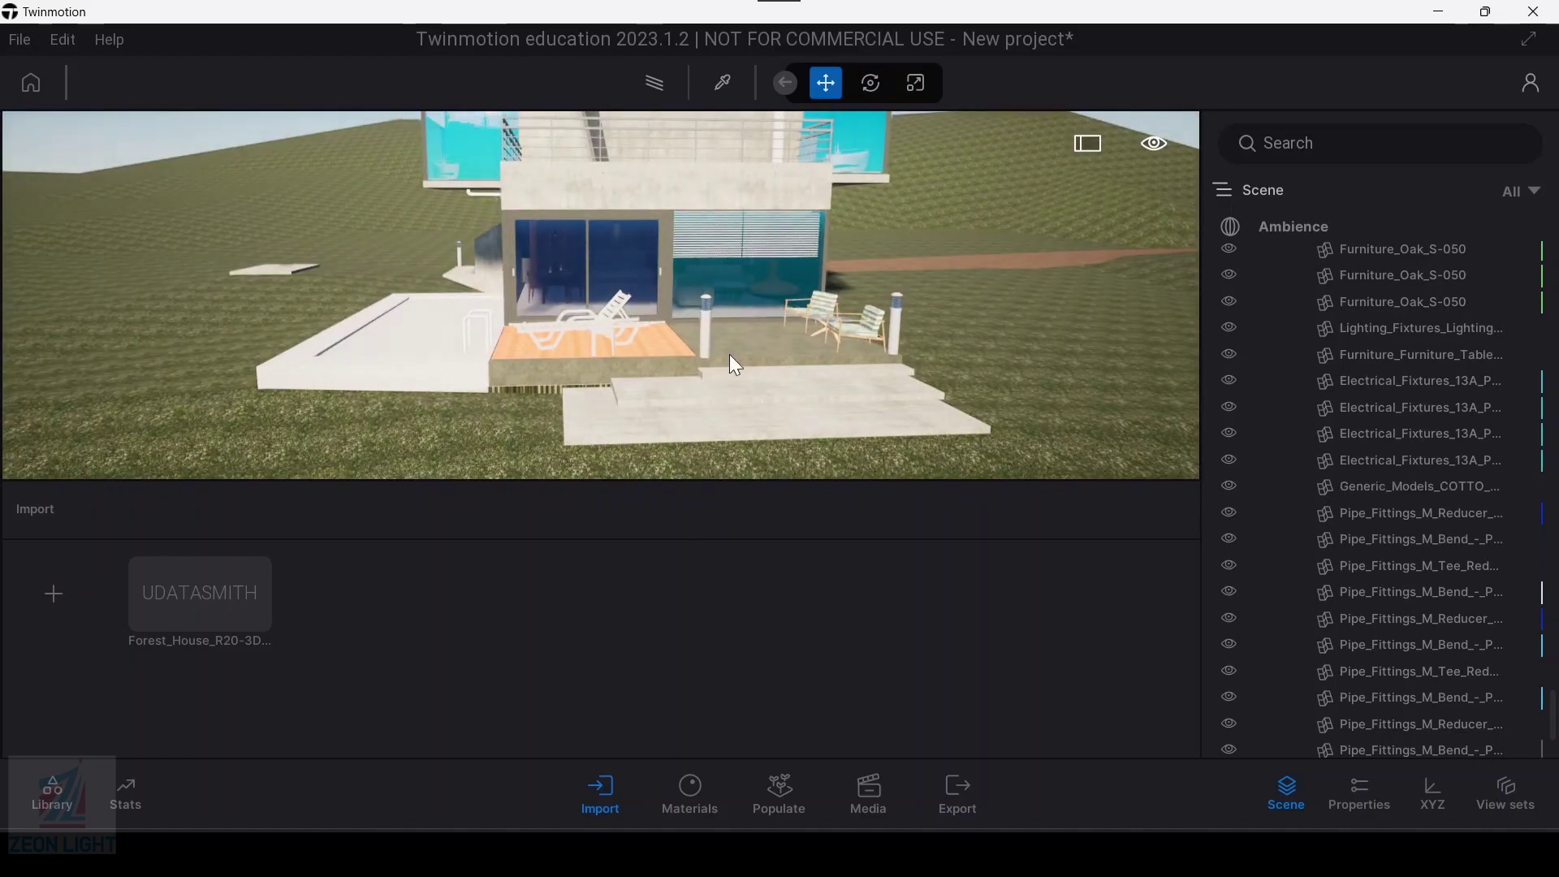
Step: Hide the Import and Scene panels and zoom in on the Forest House model
click(594, 794)
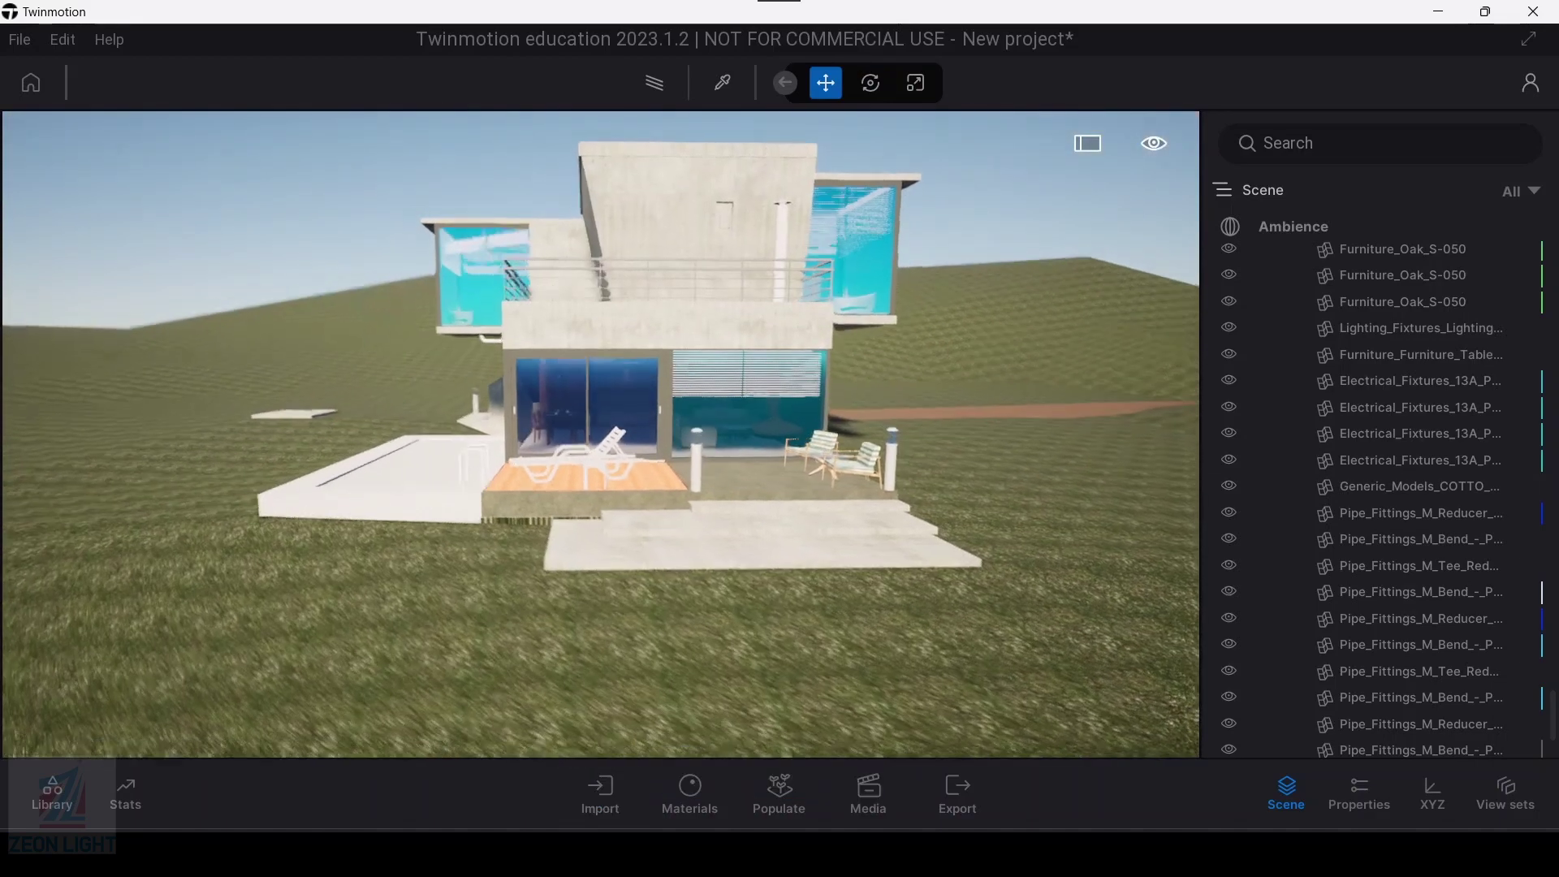
click(1266, 775)
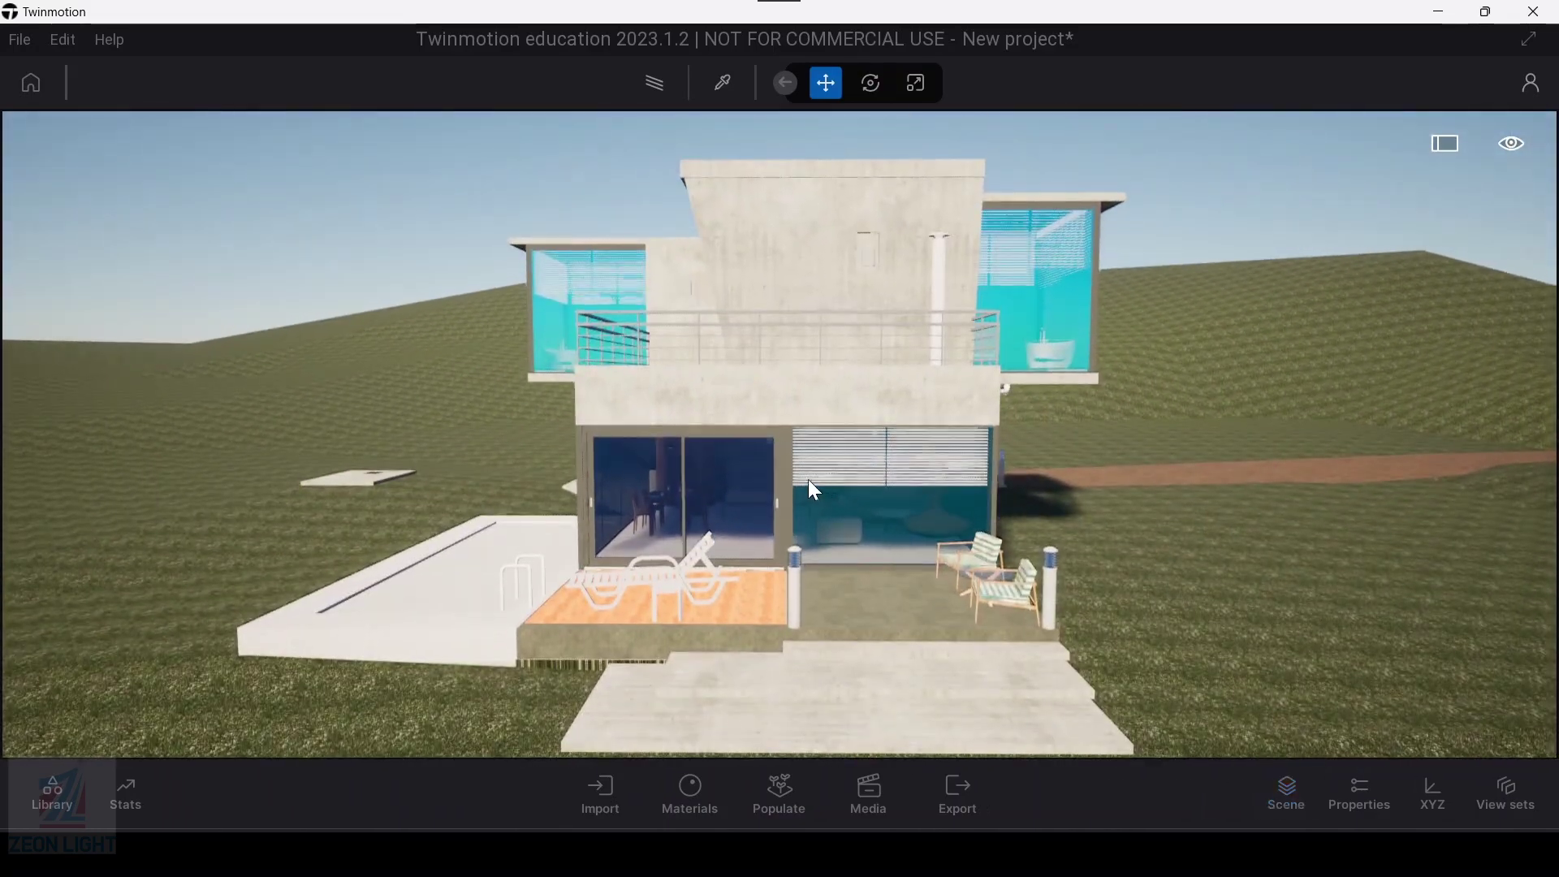
scroll(810, 479, up, 2)
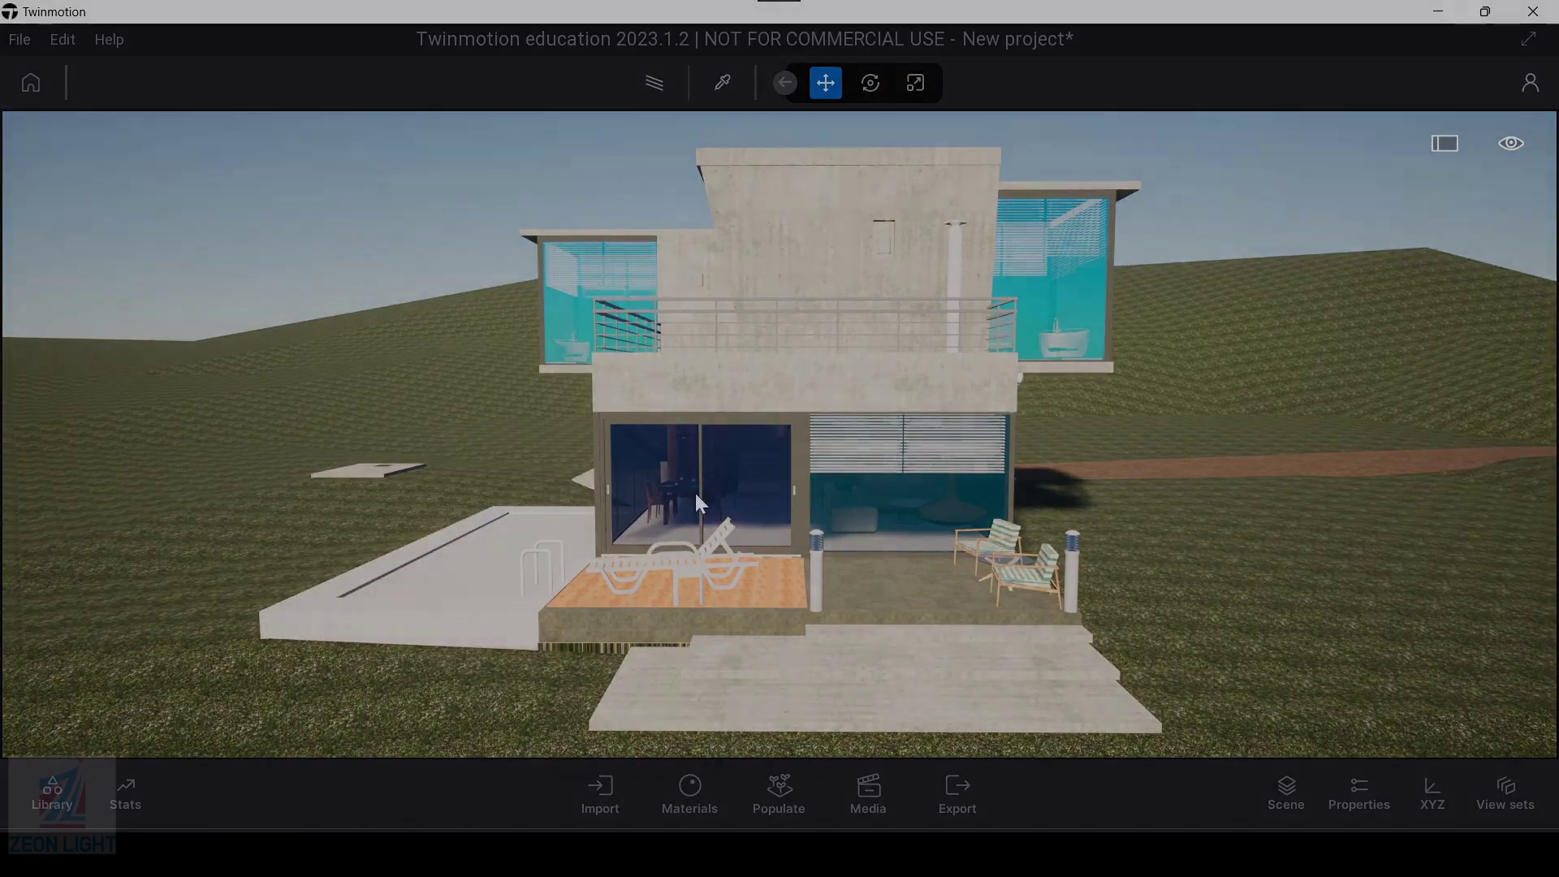